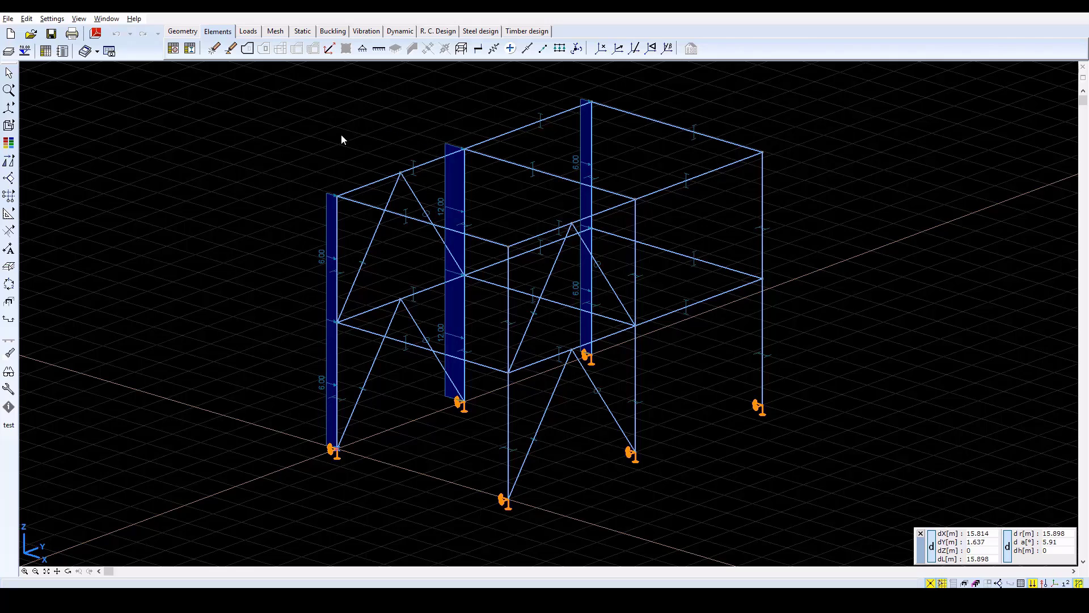
# - Examine the nonlinear material properties of the S 235 steel in the model's material table without changing them
pyautogui.click(173, 49)
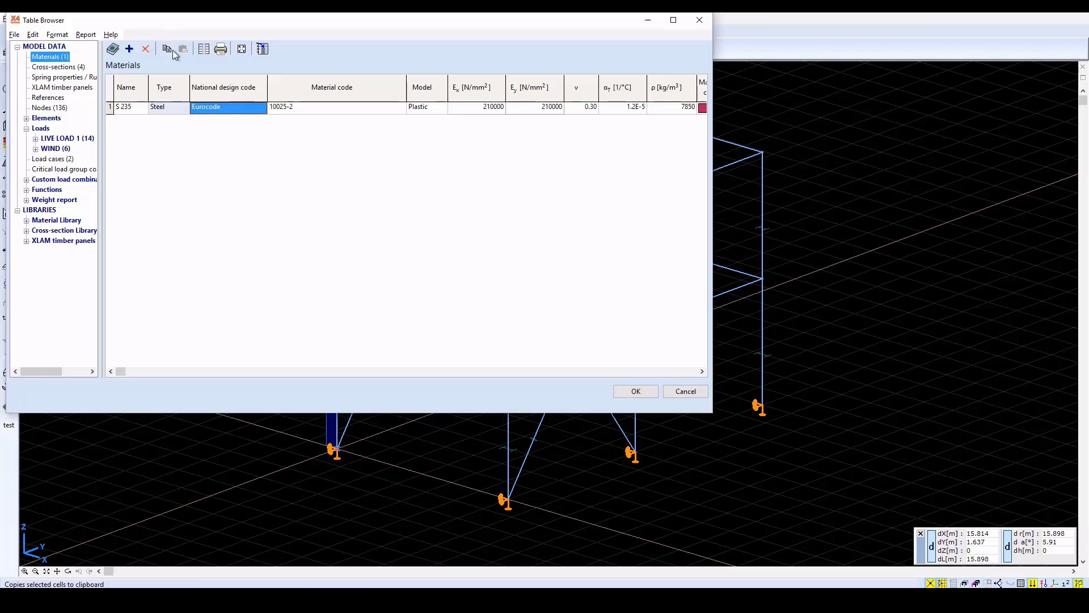
pyautogui.doubleClick(166, 107)
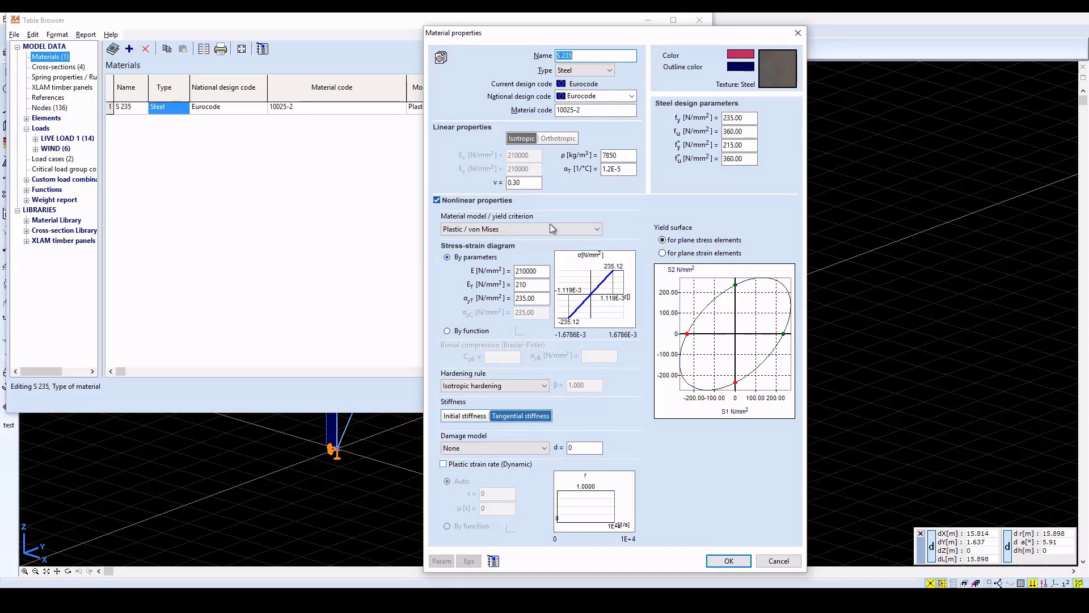
pyautogui.click(597, 230)
pyautogui.click(596, 230)
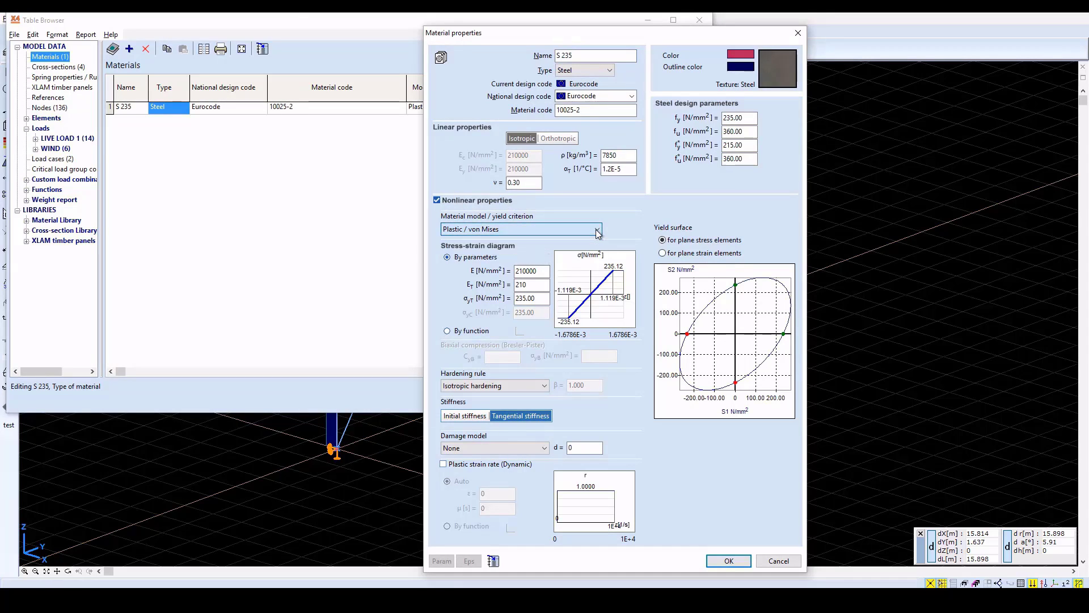
pyautogui.click(532, 297)
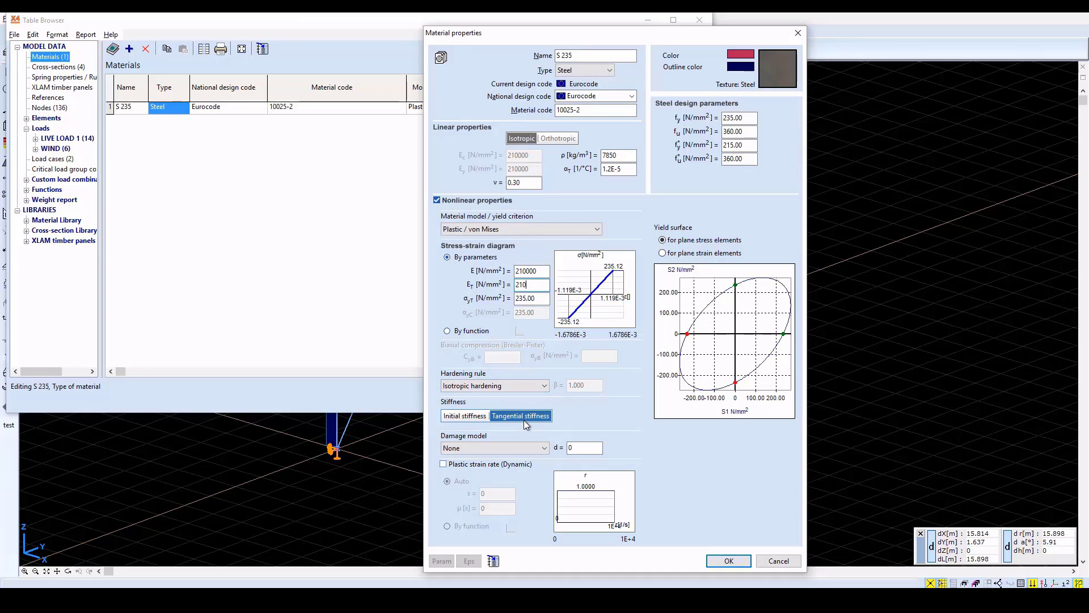
pyautogui.click(777, 561)
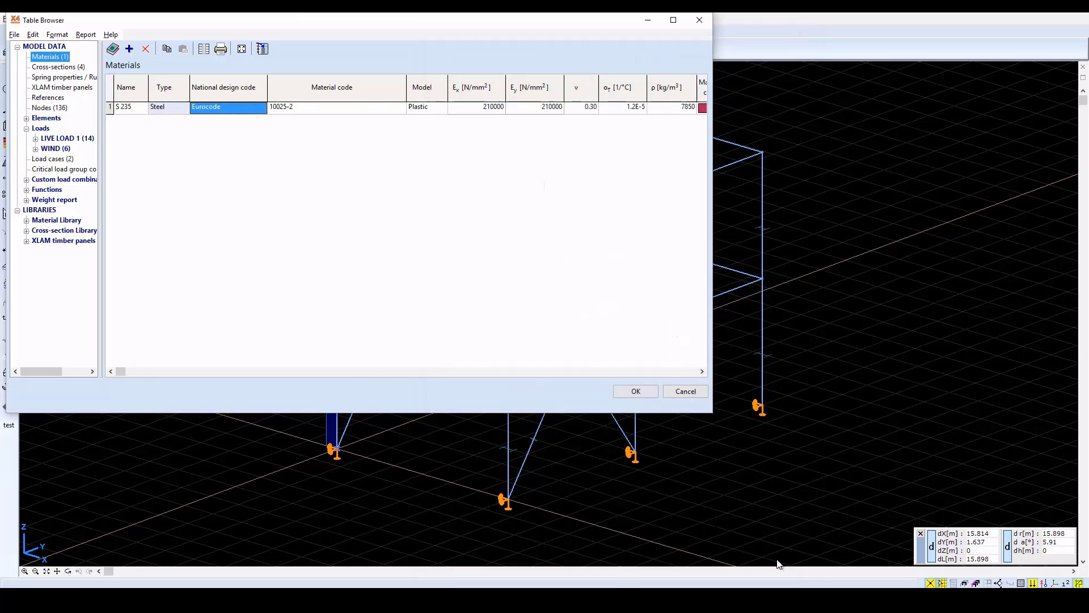
pyautogui.click(690, 392)
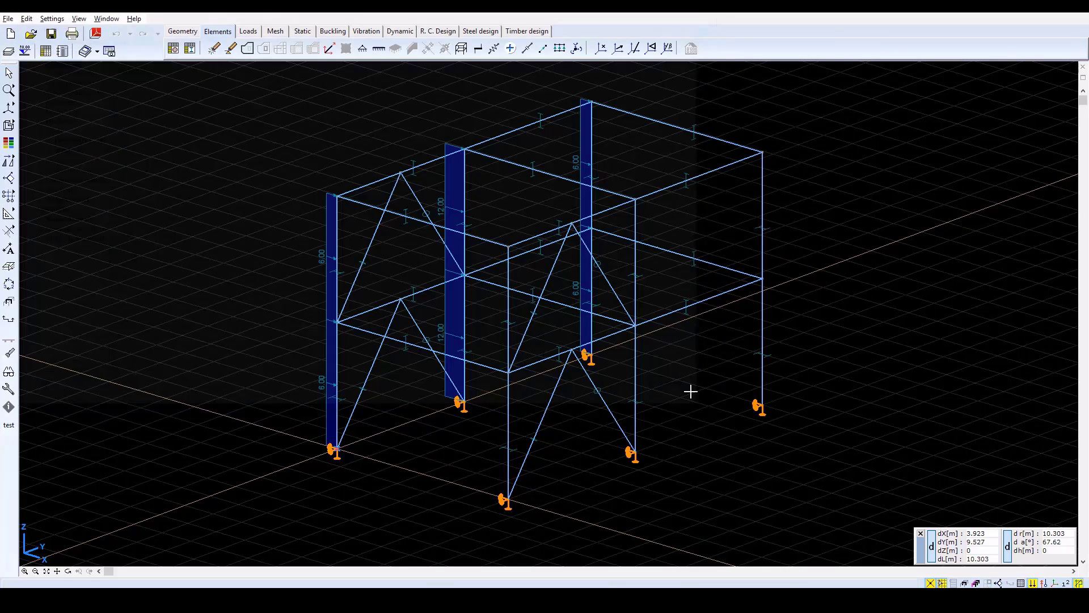
# - Run the displacement-controlled nonlinear static analysis for load combination Co.#1 with node 18, direction X, 100 mm maximum displacement and 50 increments
pyautogui.click(298, 33)
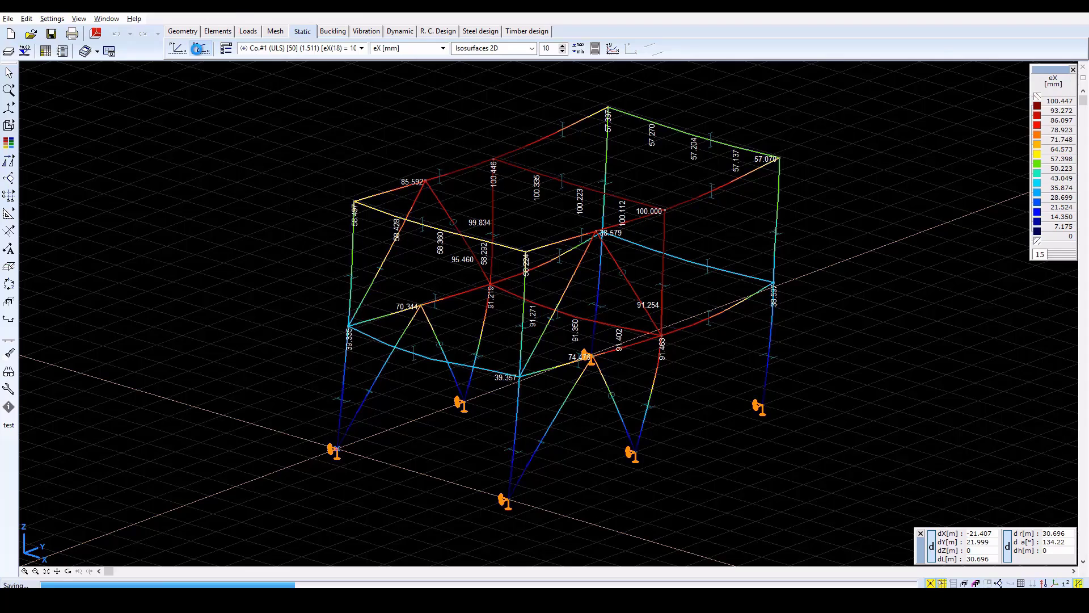
pyautogui.click(198, 50)
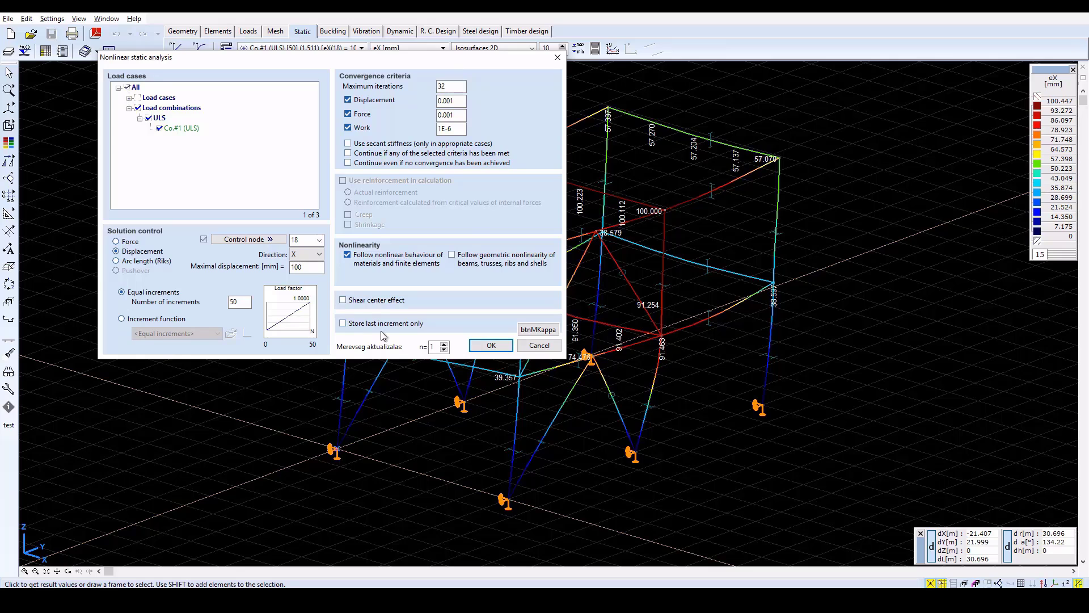
pyautogui.click(491, 345)
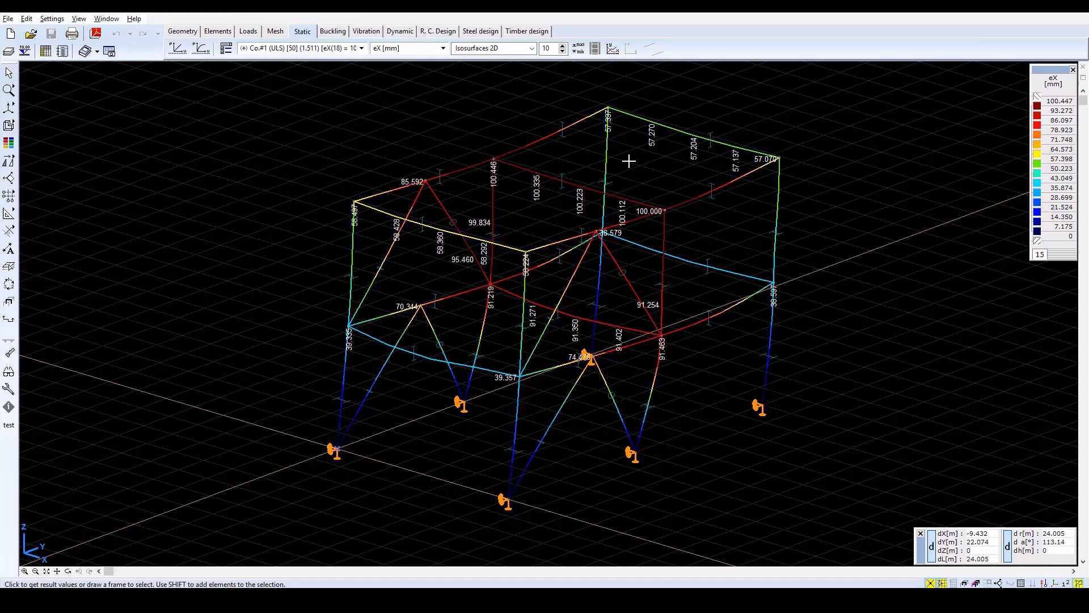
# - Display the Smax beam stresses of the whole structure in Diagram mode
pyautogui.click(443, 47)
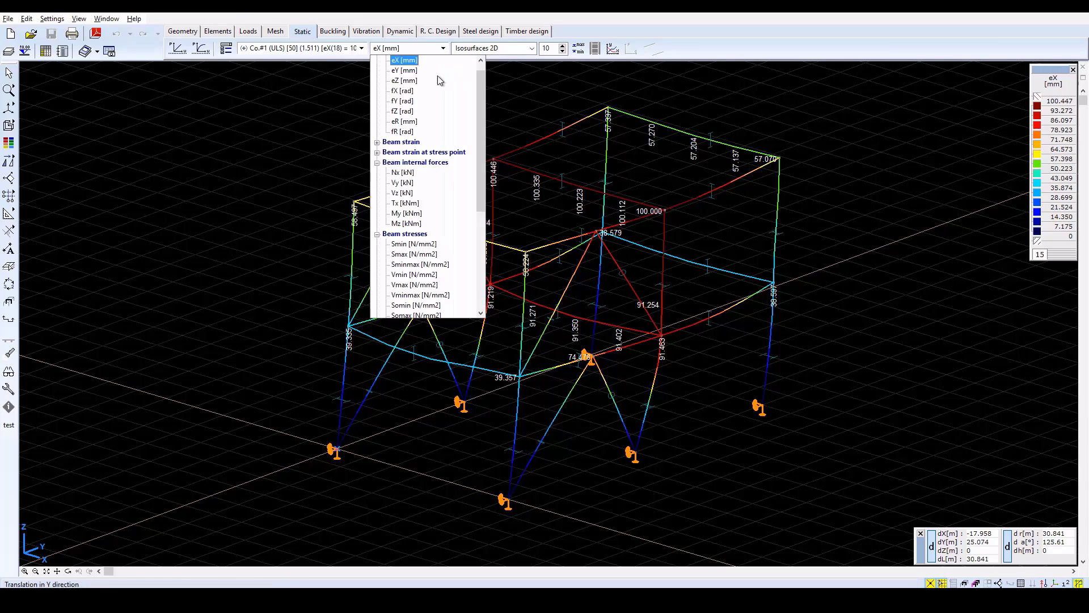
pyautogui.click(415, 254)
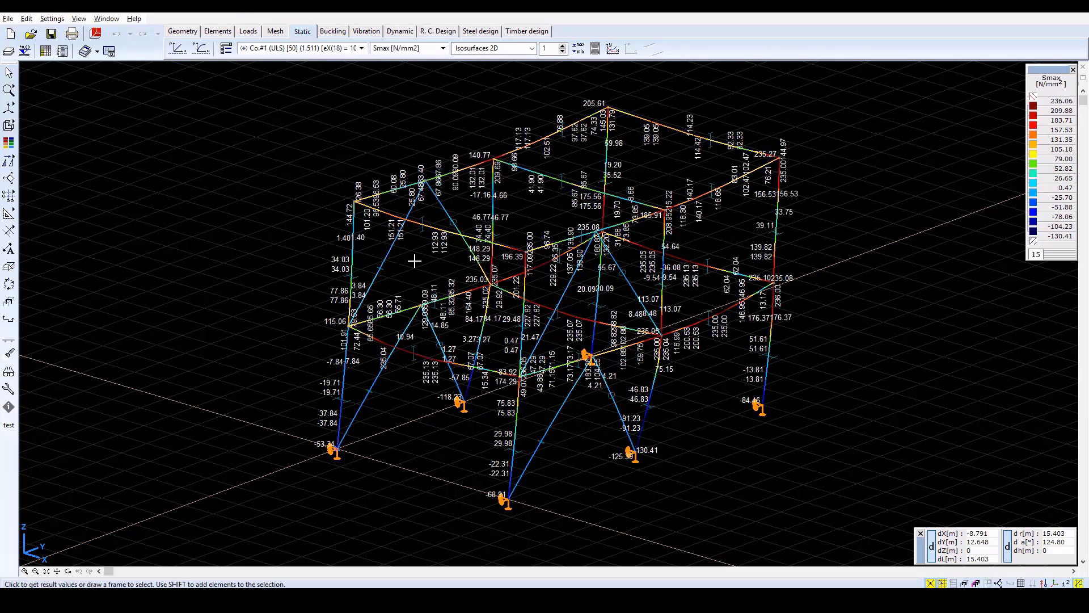
pyautogui.click(500, 48)
pyautogui.click(499, 59)
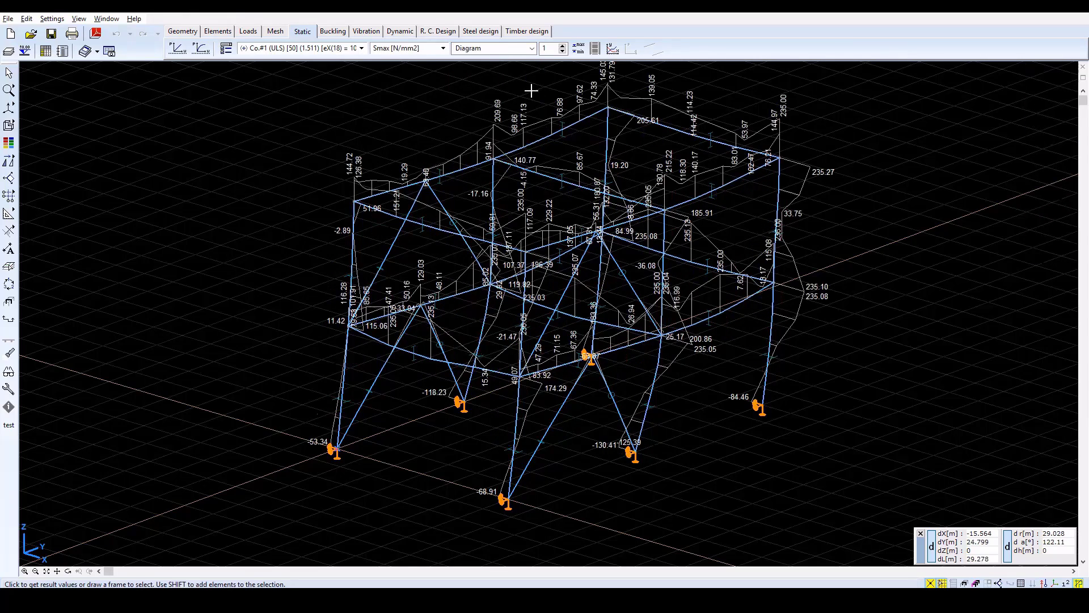
# - Limit the display to the middle frame part and show its Sminmax beam stresses as a filled diagram
pyautogui.click(965, 583)
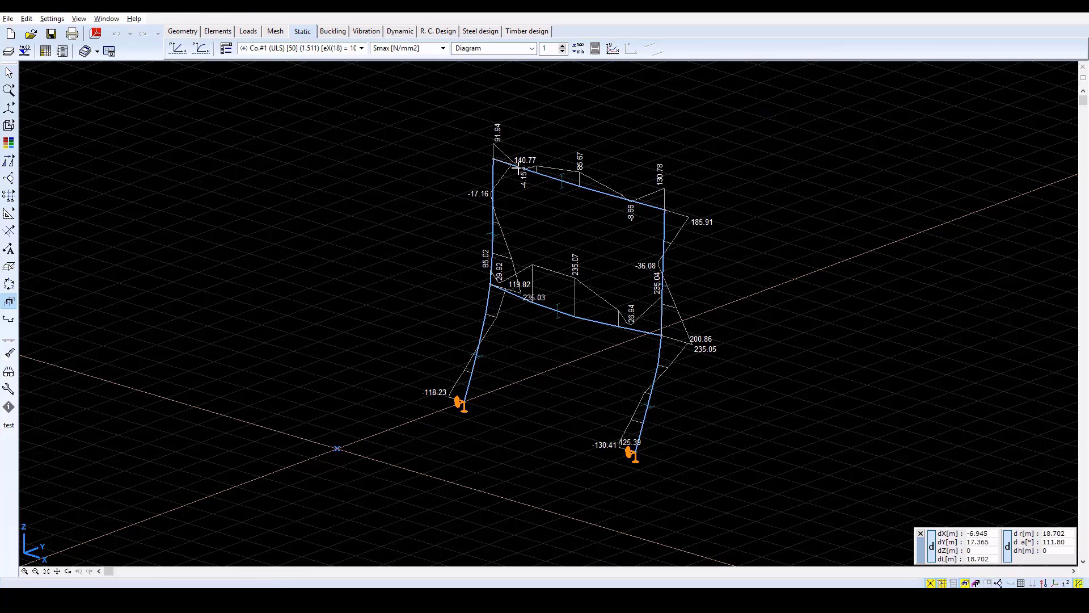
pyautogui.click(389, 49)
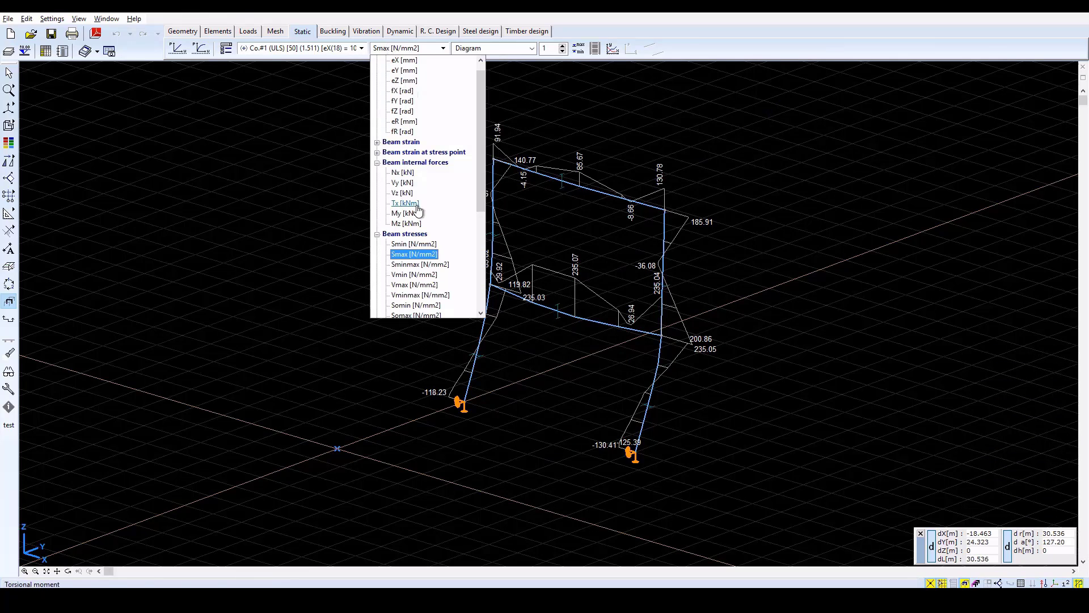
pyautogui.click(413, 271)
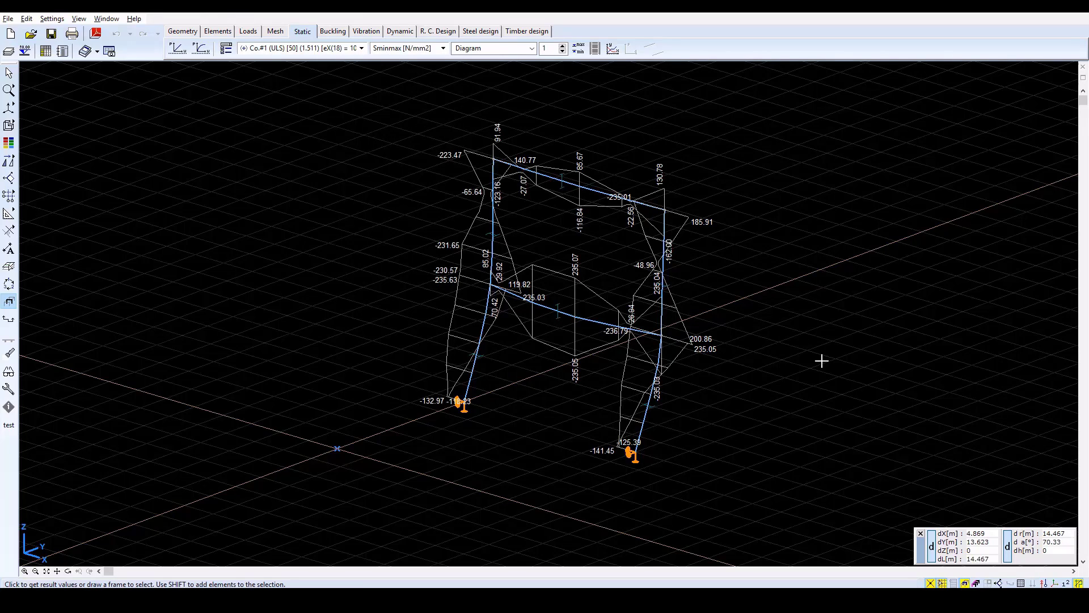
pyautogui.click(532, 48)
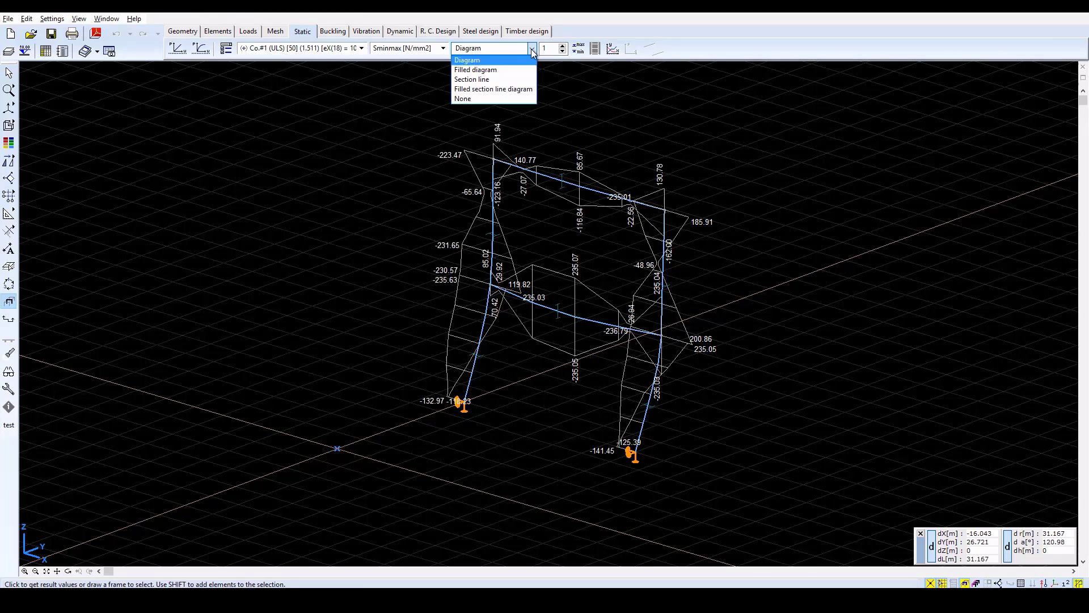
pyautogui.click(496, 70)
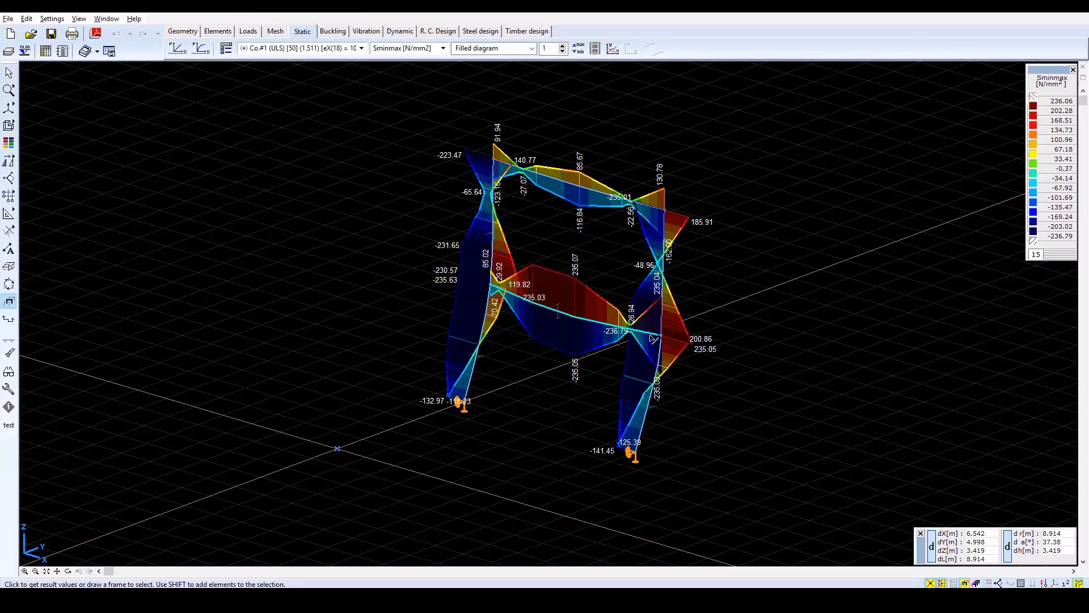
# - Play the nonlinear analysis animation of the frame's stresses, pause it, step through single frames down to increment 13, and close it
pyautogui.click(595, 50)
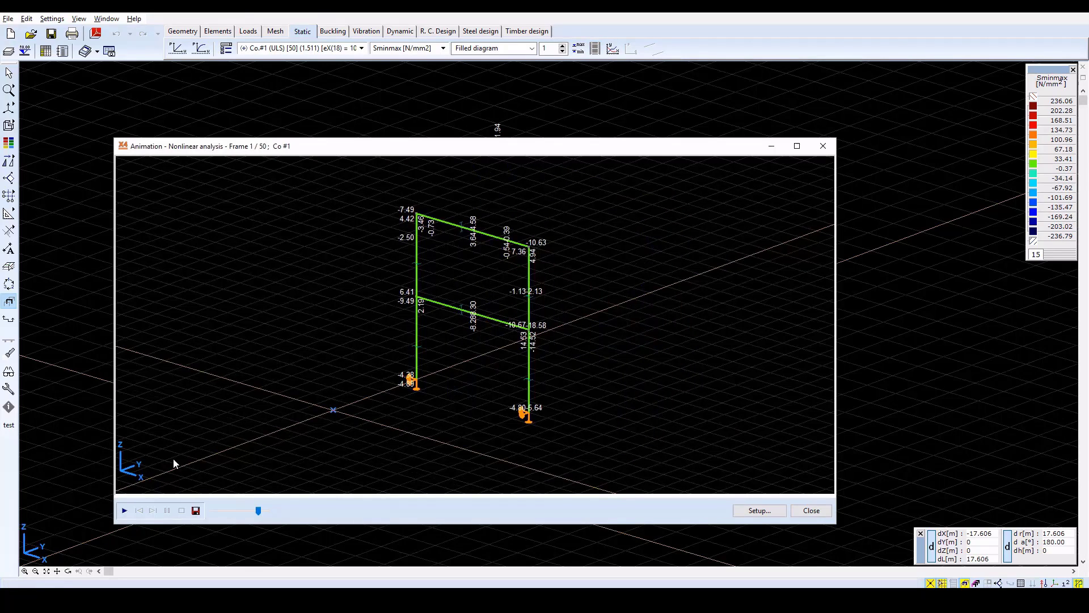
pyautogui.click(125, 511)
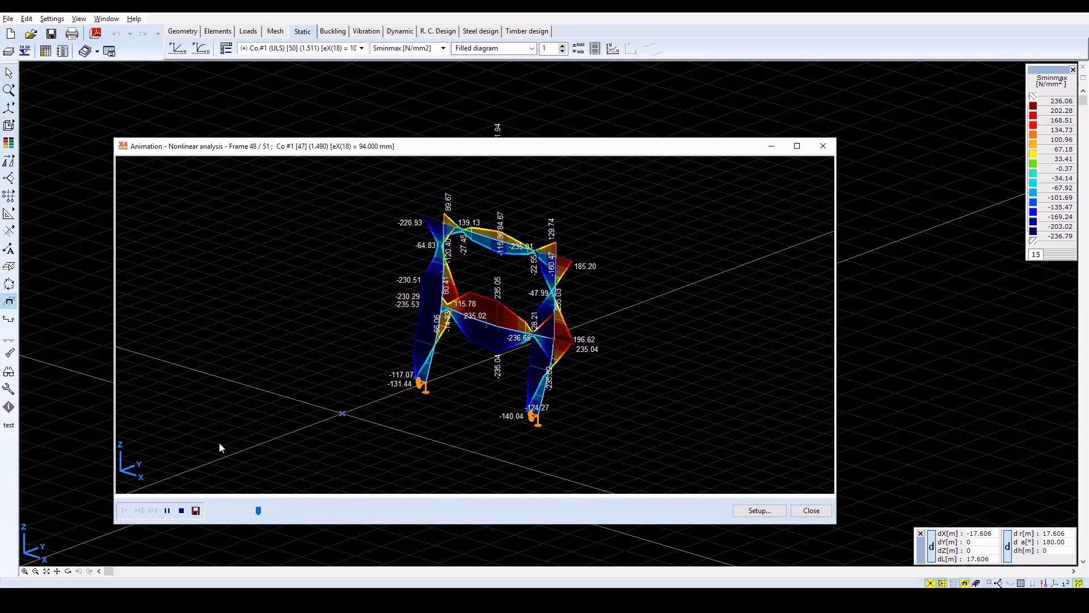
pyautogui.click(167, 510)
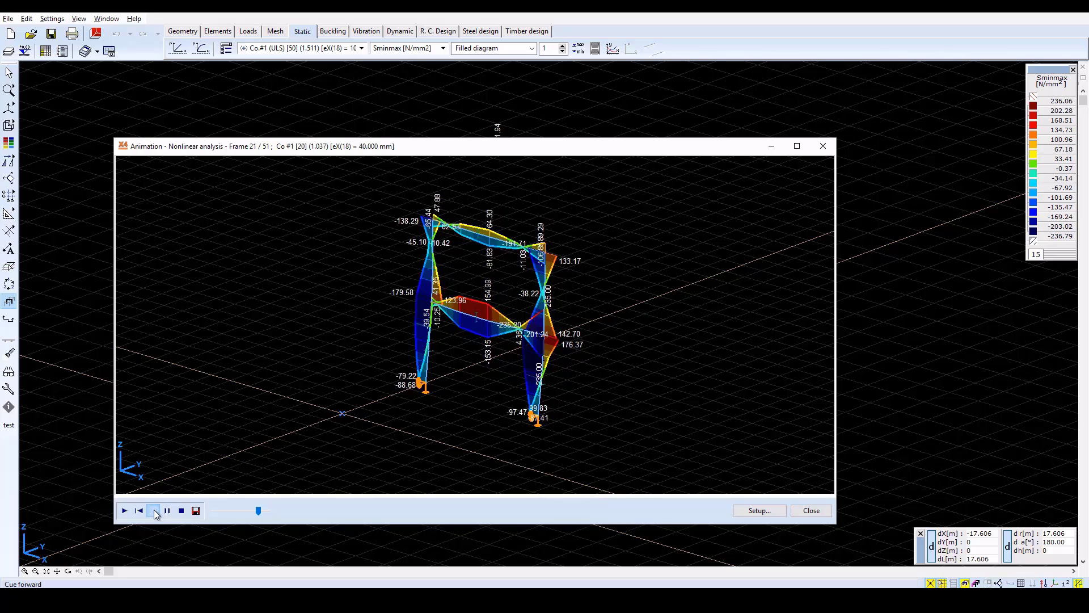
pyautogui.click(154, 511)
pyautogui.click(139, 510)
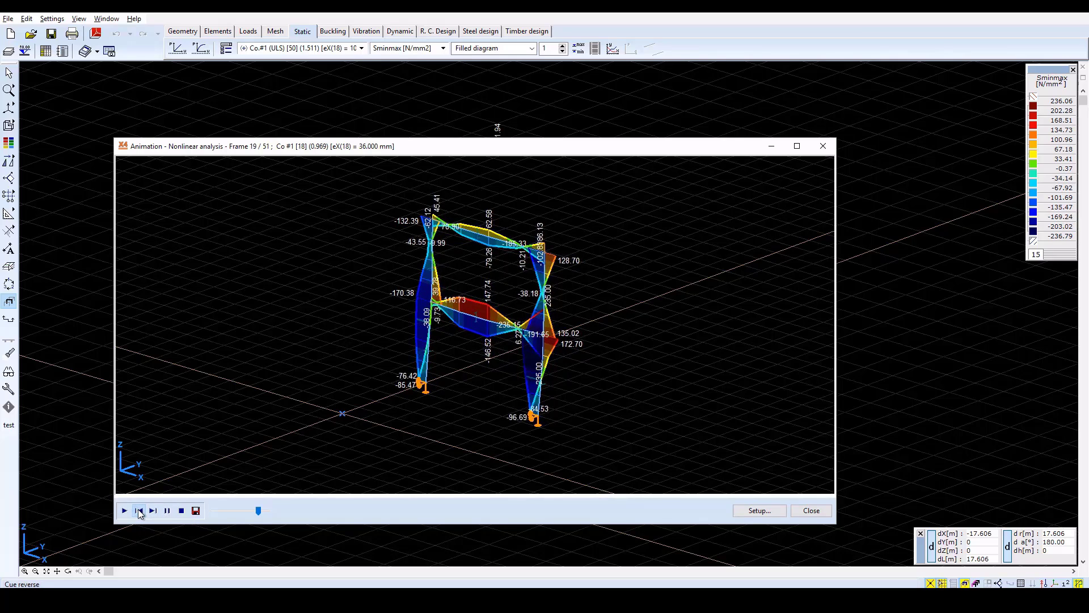
pyautogui.click(139, 510)
pyautogui.click(139, 511)
pyautogui.click(139, 510)
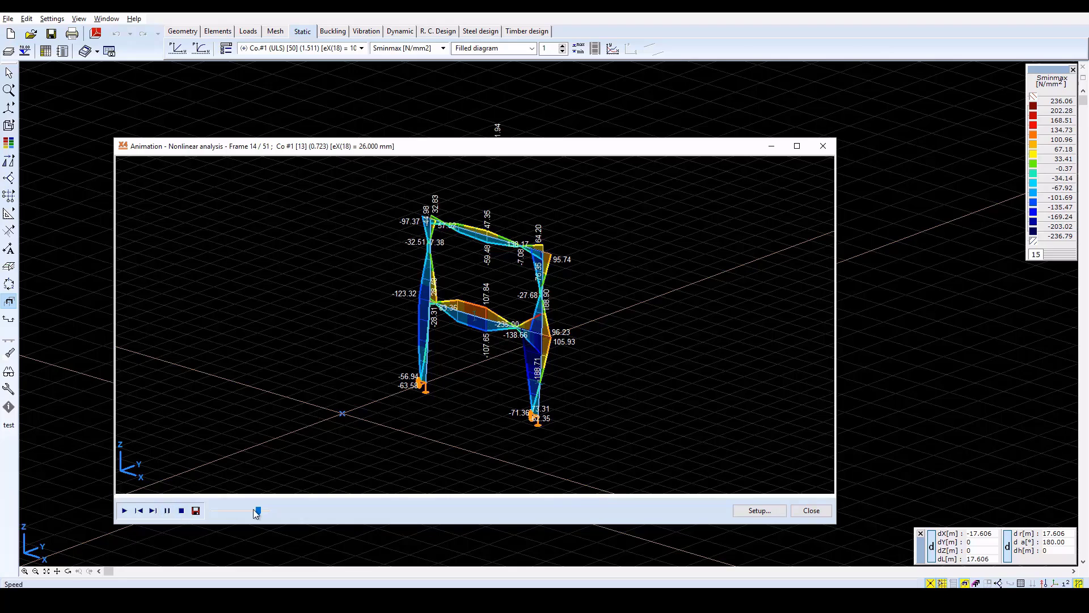
pyautogui.click(827, 514)
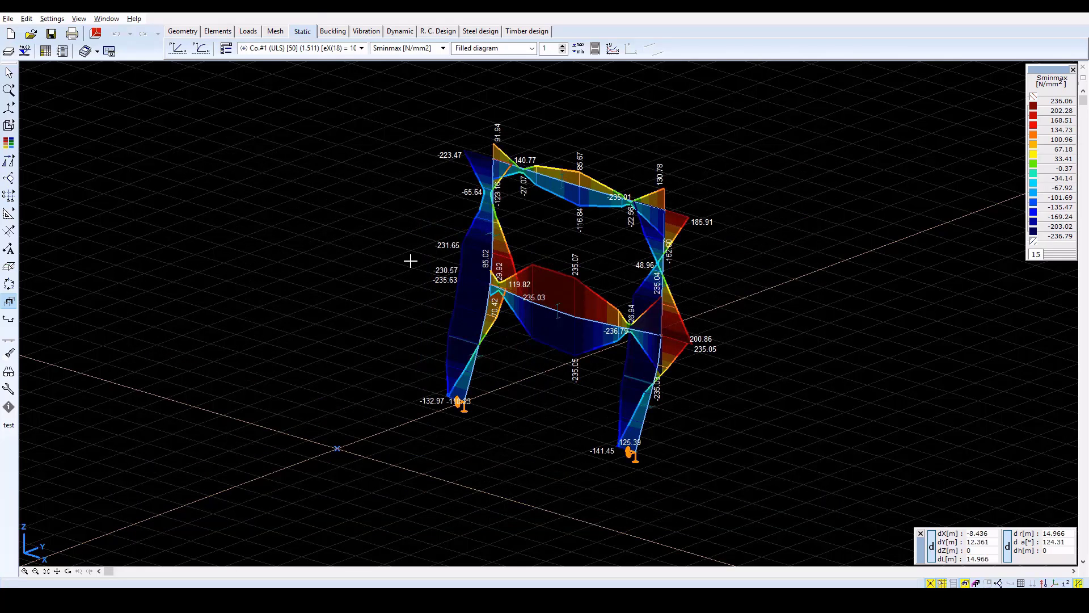
# - Open the load parameter versus eX displacement diagram of node 18 and move the increment marker from the end to increment 13
pyautogui.click(613, 48)
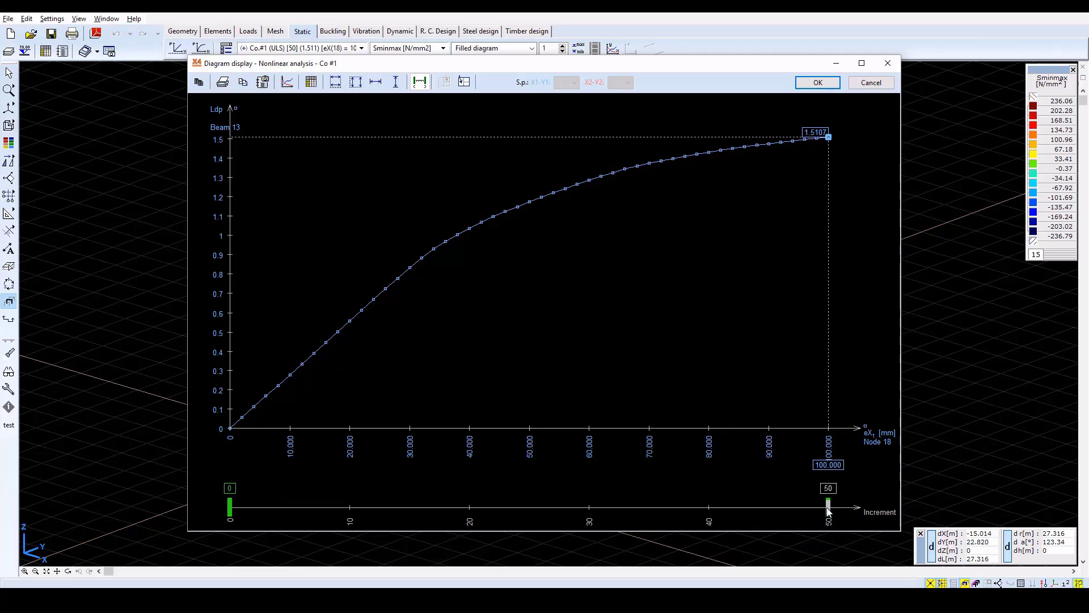
pyautogui.moveTo(828, 513)
pyautogui.mouseDown()
pyautogui.moveTo(403, 525)
pyautogui.moveTo(390, 516)
pyautogui.mouseUp()
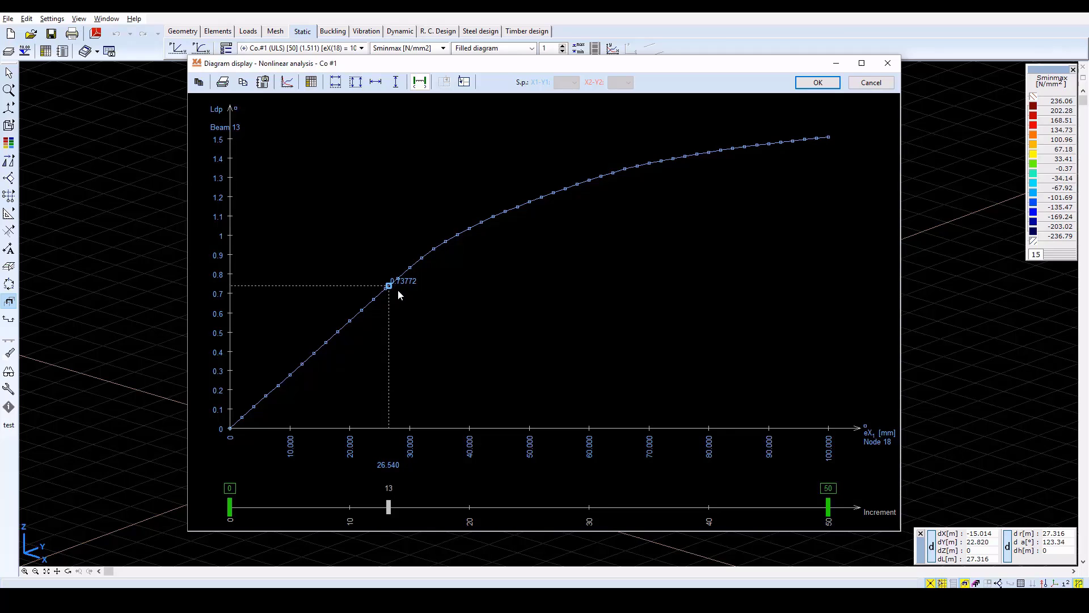
# - Enable the x2-y2 diagram with eZ of the lower beam's midspan node 54 against Smax in beam 13
pyautogui.click(287, 83)
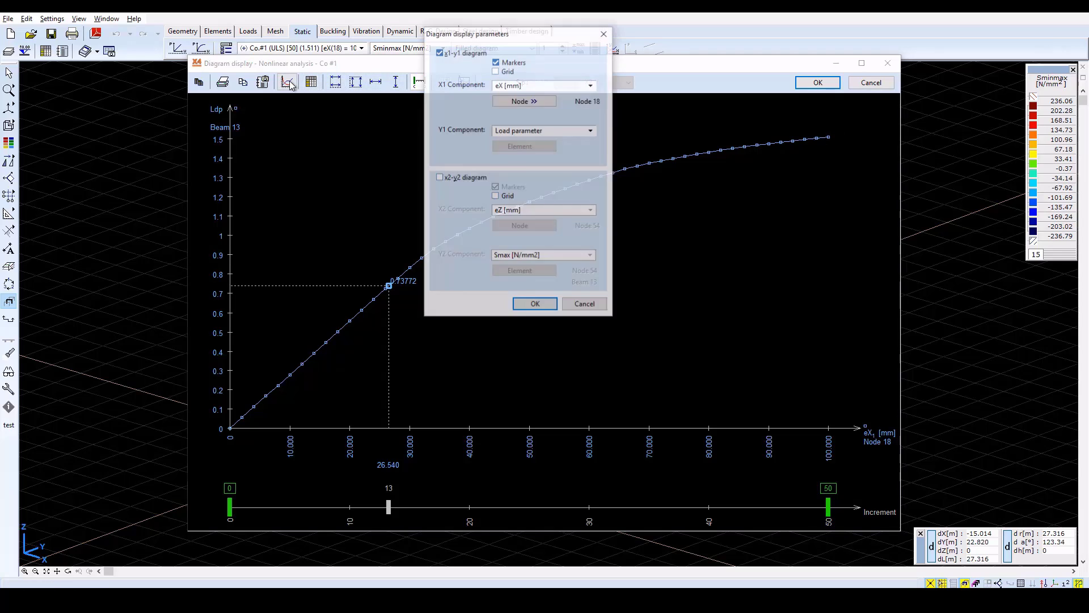
pyautogui.click(439, 177)
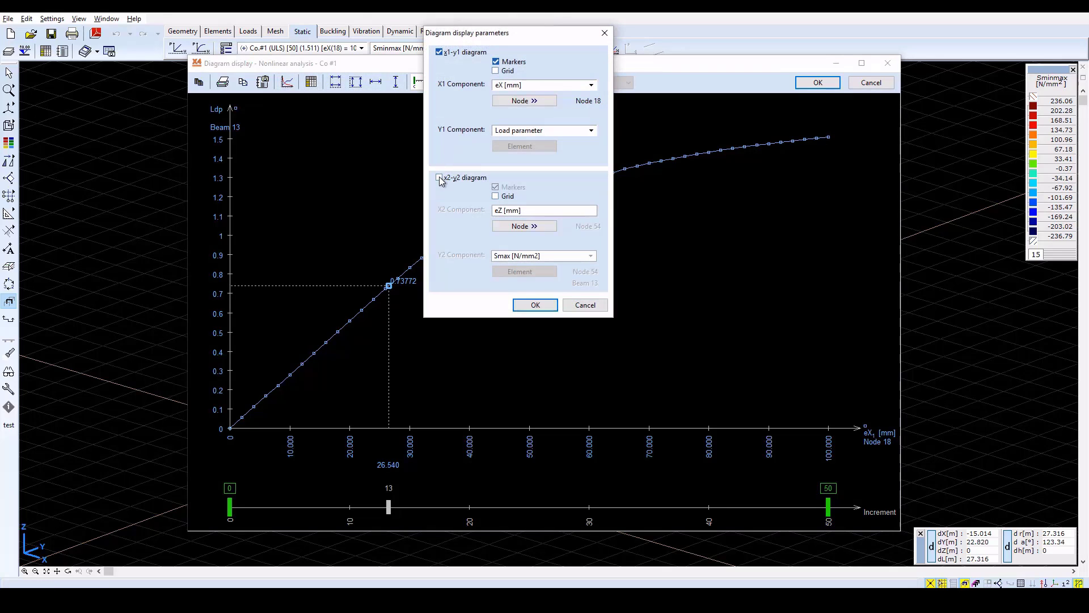
pyautogui.click(527, 226)
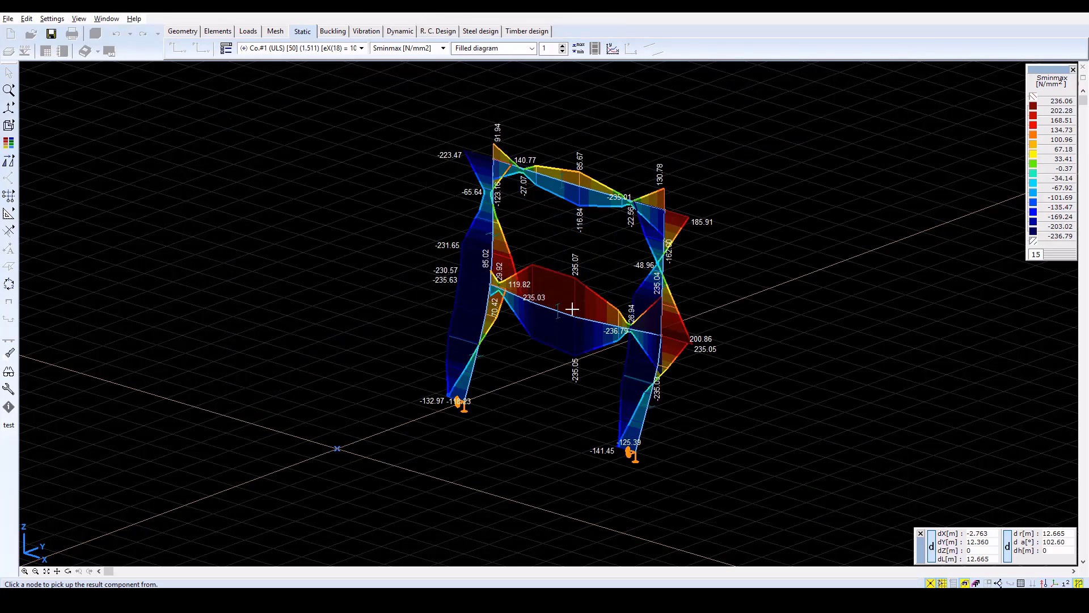
pyautogui.click(574, 317)
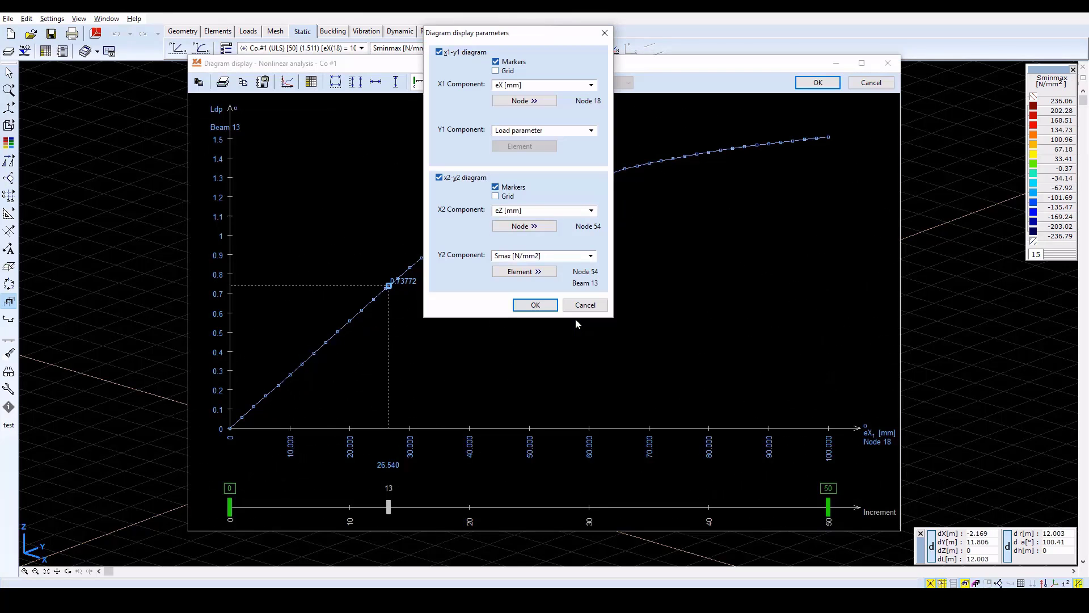
pyautogui.click(590, 256)
pyautogui.click(590, 256)
pyautogui.click(540, 307)
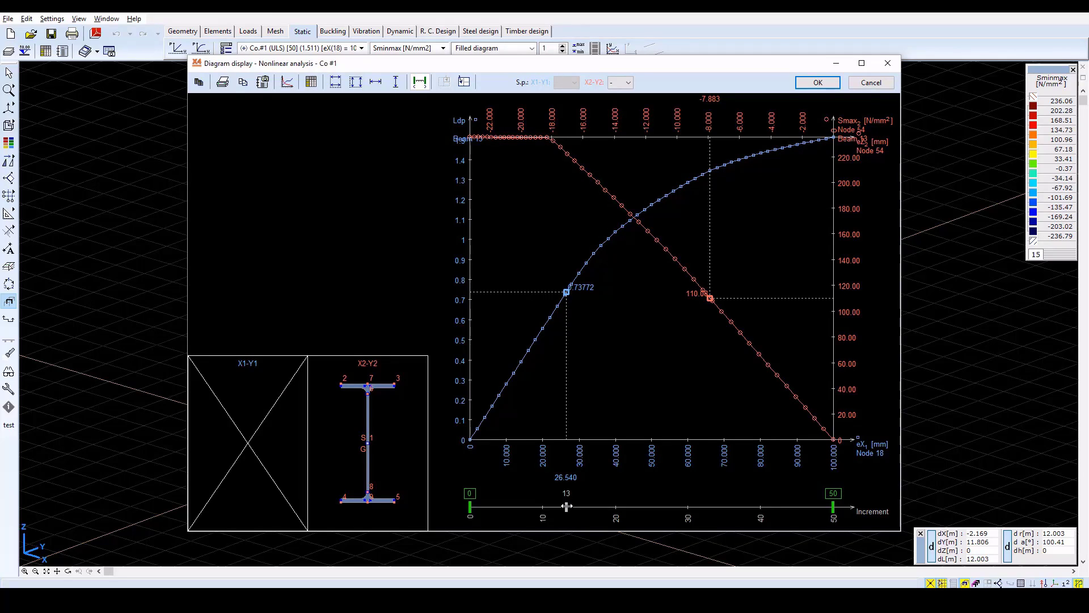
# - Move the increment marker along both curves to increment 33 and close the diagram display with its settings accepted
pyautogui.moveTo(566, 506); pyautogui.dragTo(589, 507)
pyautogui.moveTo(618, 507); pyautogui.dragTo(711, 520)
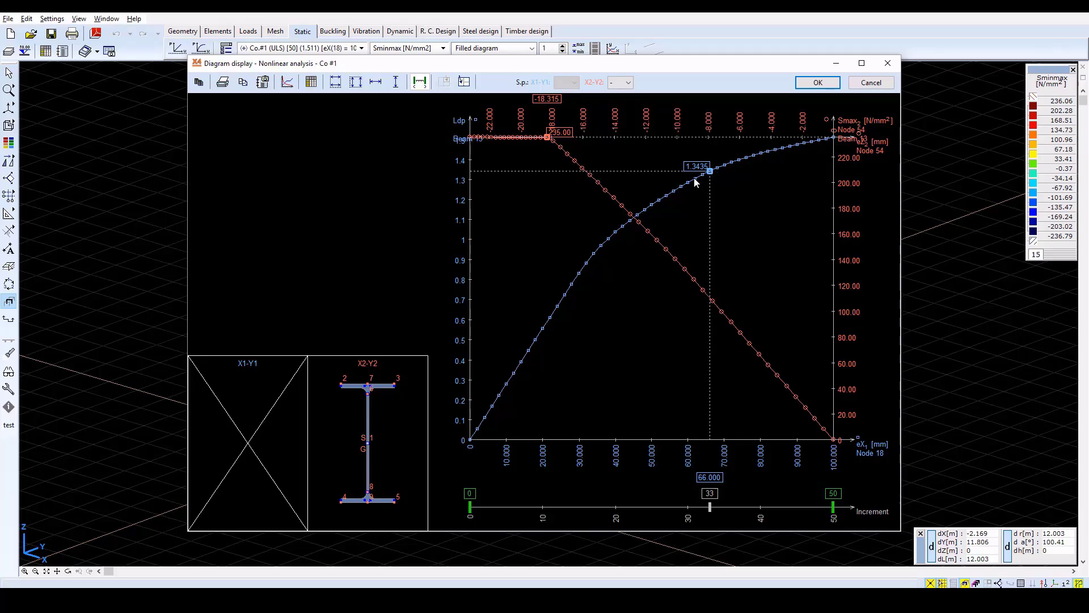
pyautogui.click(819, 83)
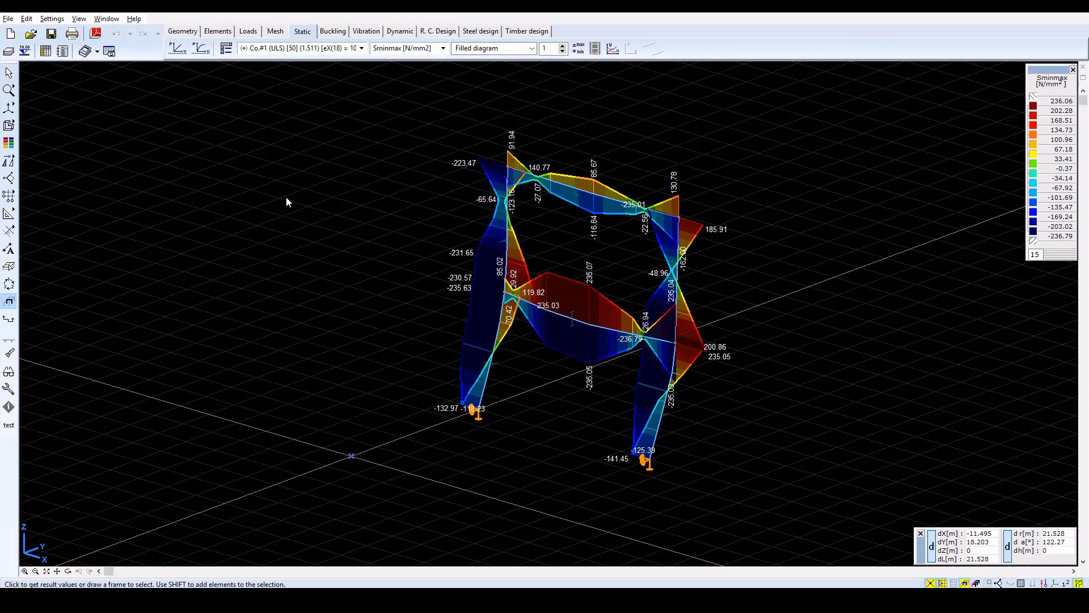
# - Display the Co.#1 (ULS) results for increment 13, where eX(18) = 26.000 mm
pyautogui.click(318, 48)
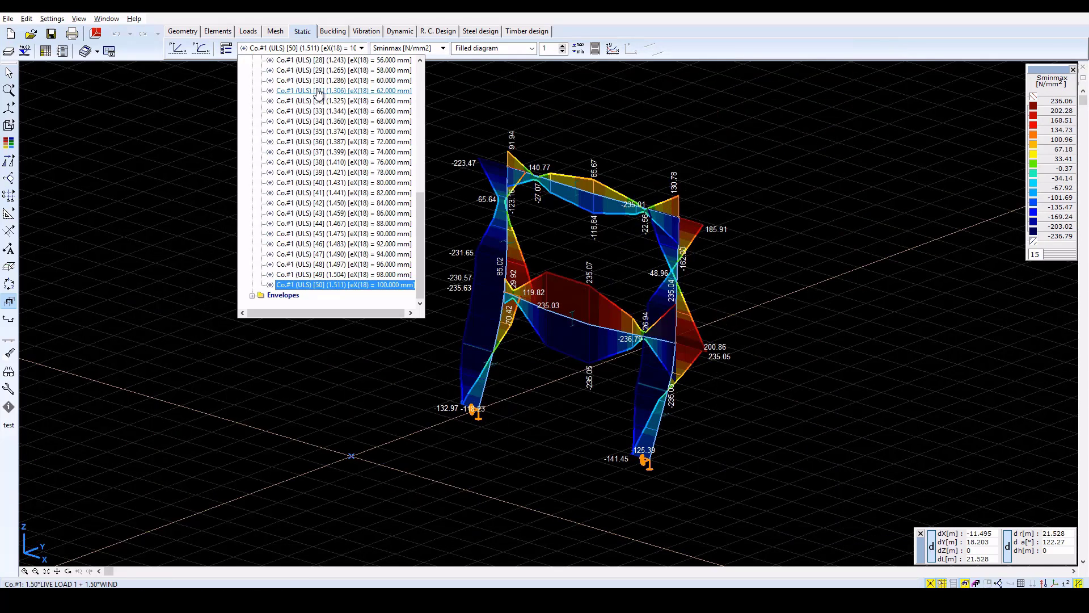
pyautogui.scroll(9, 317, 93)
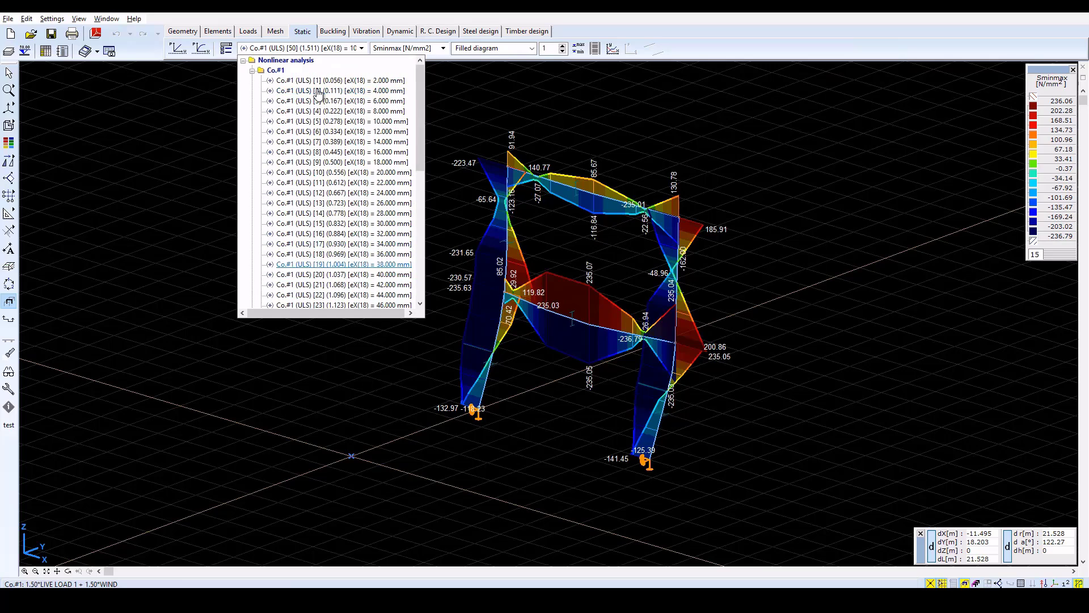
pyautogui.click(333, 203)
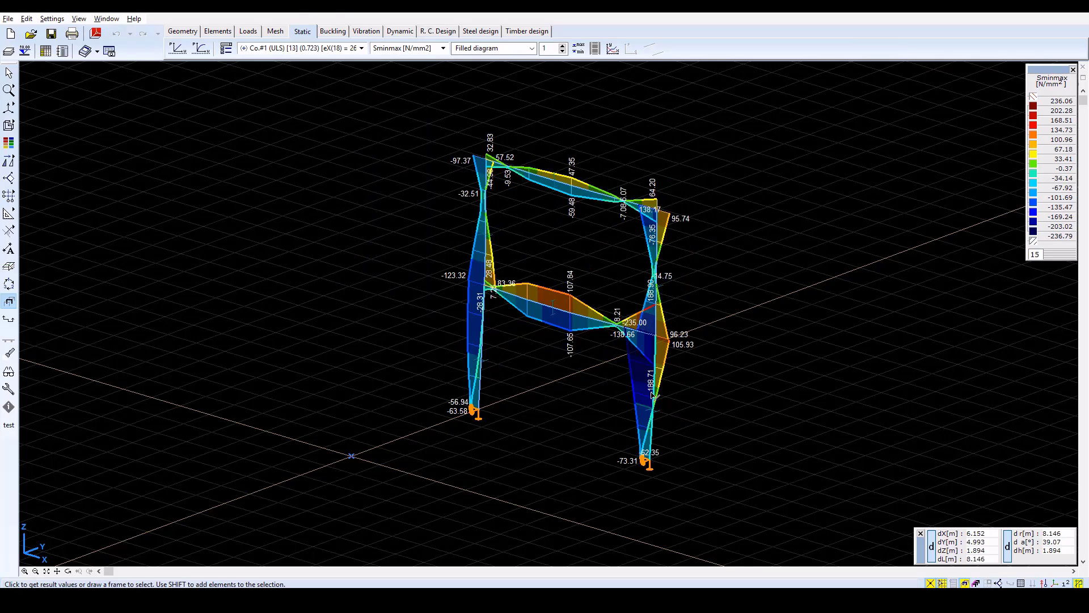
# - Open the stress diagrams of the lower column between nodes 7 and 8 and move the cross-section location to x = 3.494 m
pyautogui.click(658, 393)
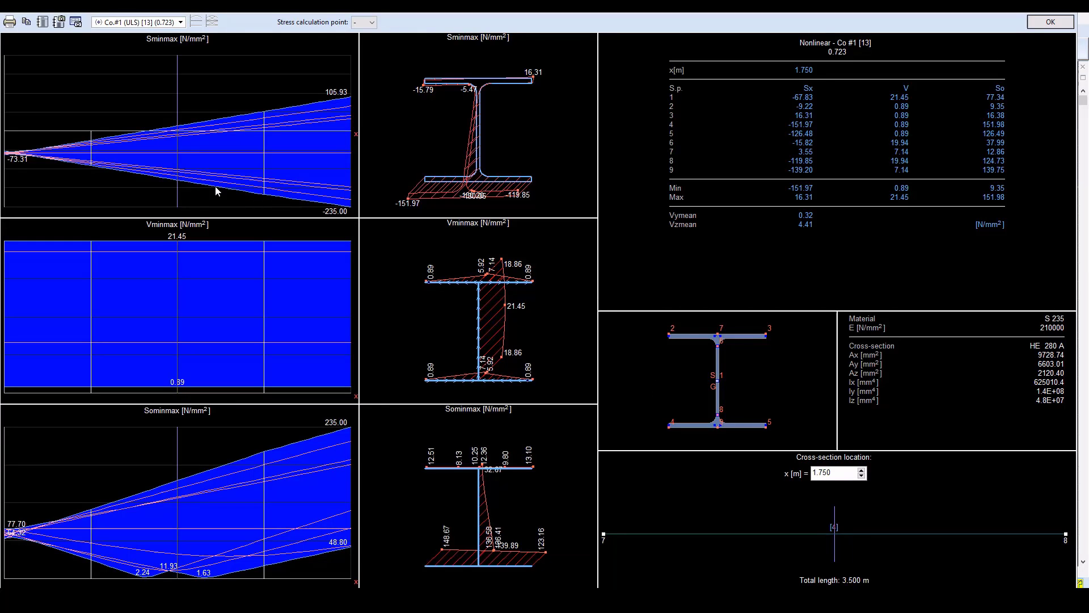
pyautogui.moveTo(176, 188); pyautogui.dragTo(352, 209)
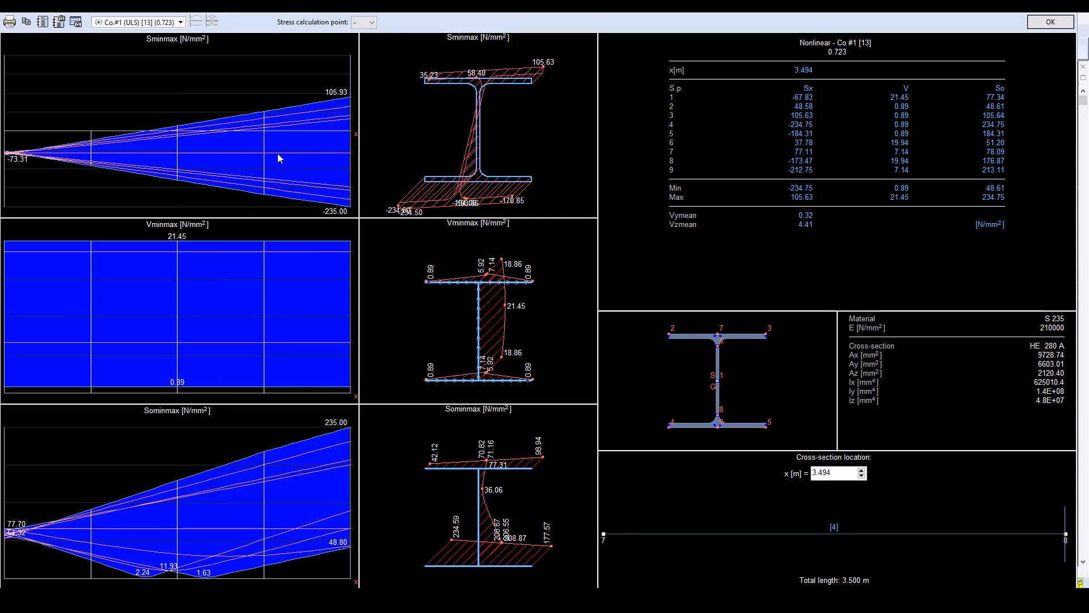
# - Step through the Co.#1 (ULS) increments from 13 up to 50, where eX(18) = 100.000 mm, and close the column's stress diagrams
pyautogui.click(157, 23)
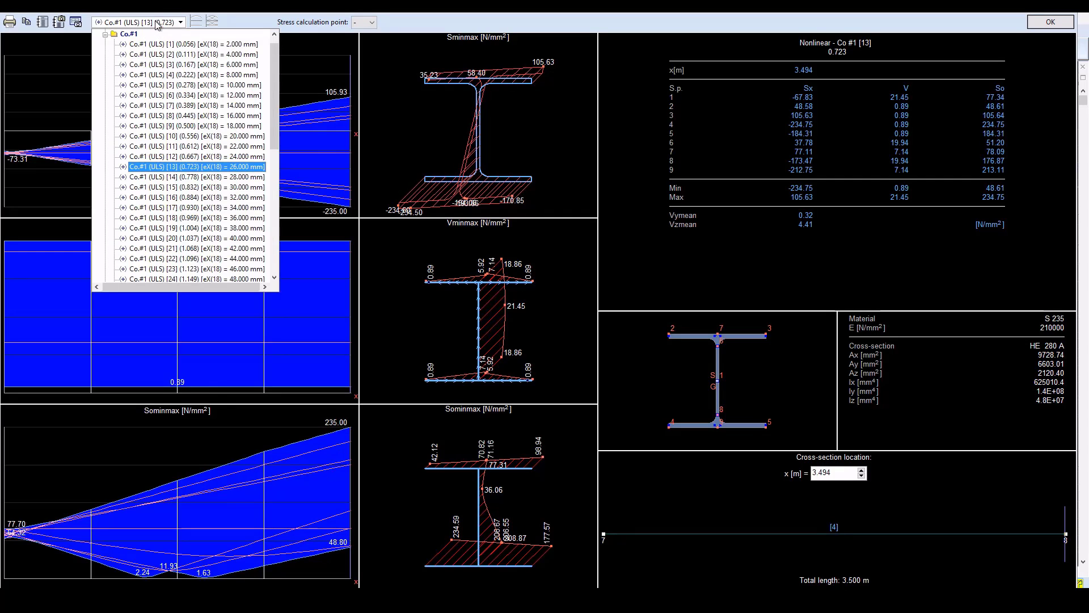
pyautogui.press('Down')
pyautogui.press('Down')
pyautogui.press('Down')
pyautogui.press('Down')
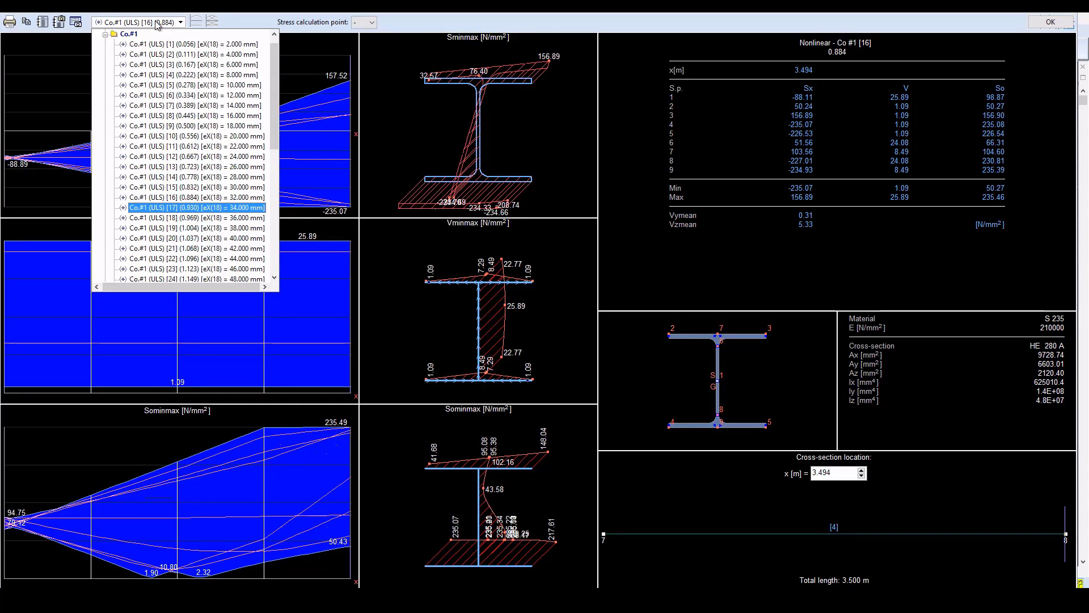
pyautogui.press('Down')
pyautogui.press('Down')
pyautogui.press('Down')
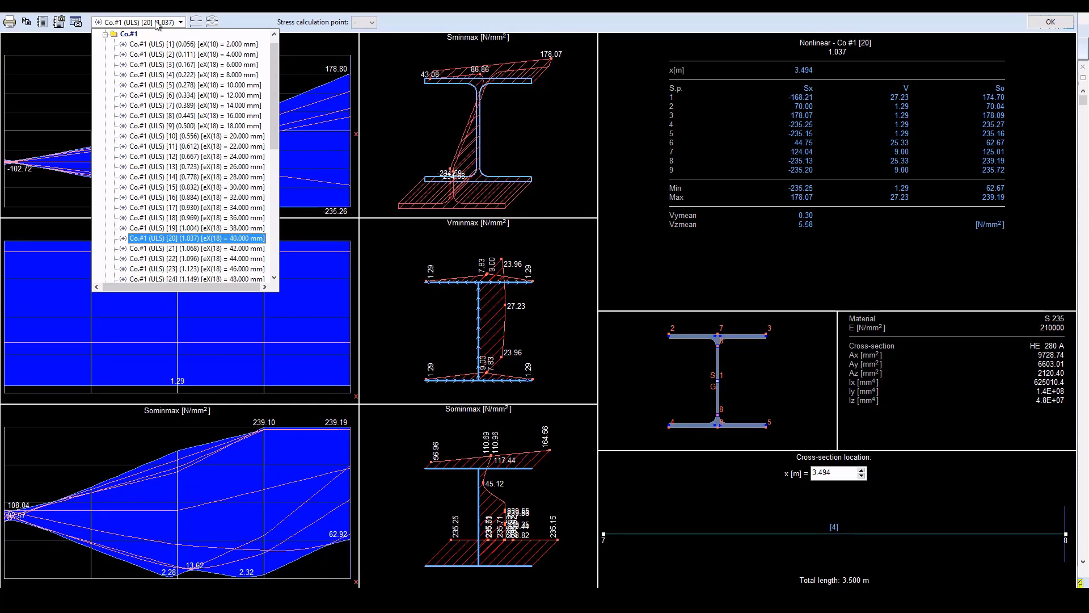
pyautogui.press('Down')
pyautogui.press('Down')
pyautogui.press('Down')
pyautogui.press('Down')
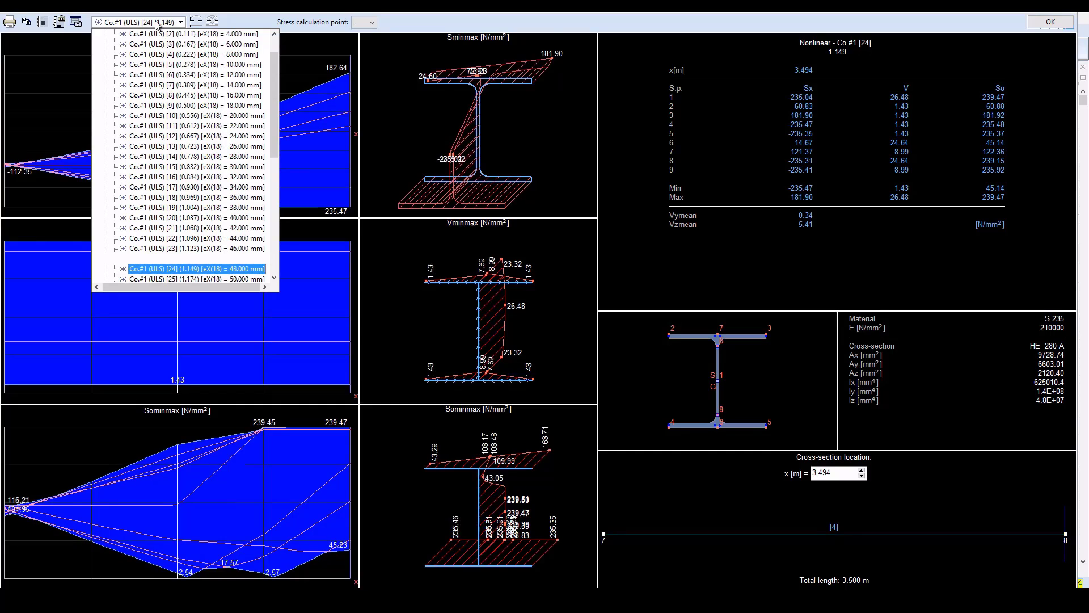
pyautogui.press('Down')
pyautogui.press('Down')
pyautogui.press('Down')
pyautogui.press('Down')
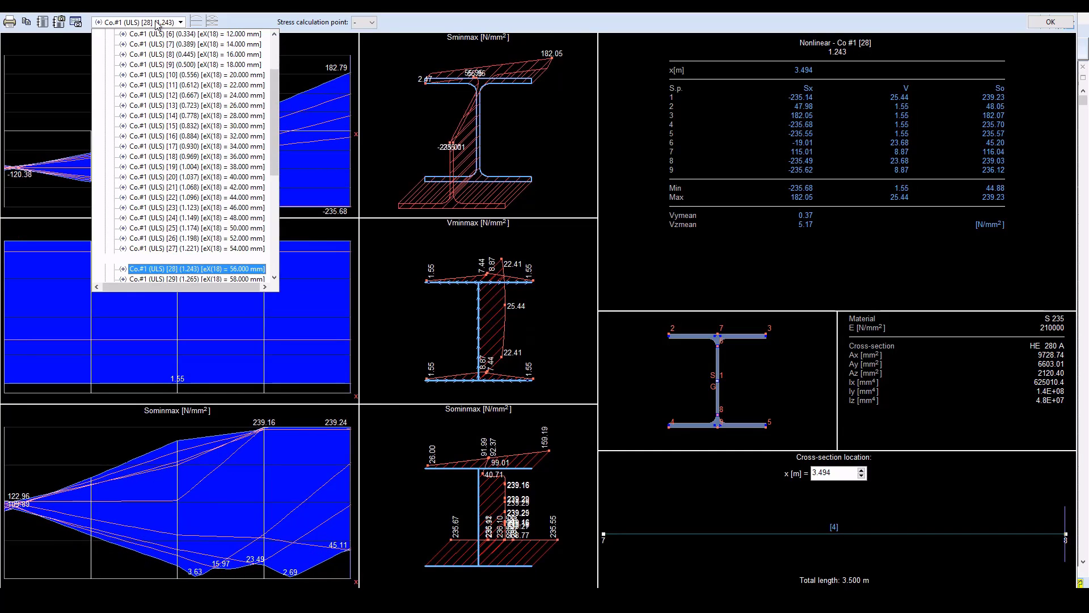
pyautogui.press('Down')
pyautogui.press('Down')
pyautogui.press('Down')
pyautogui.press('Down')
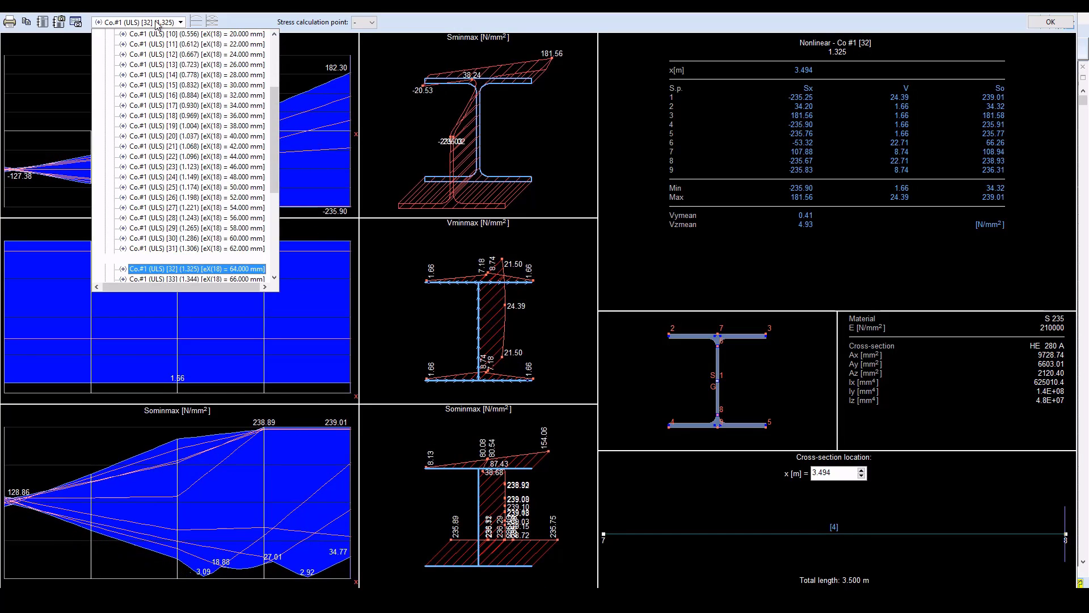
pyautogui.press('Down')
pyautogui.press('Down')
pyautogui.press('Down')
pyautogui.press('Down')
pyautogui.press('Down')
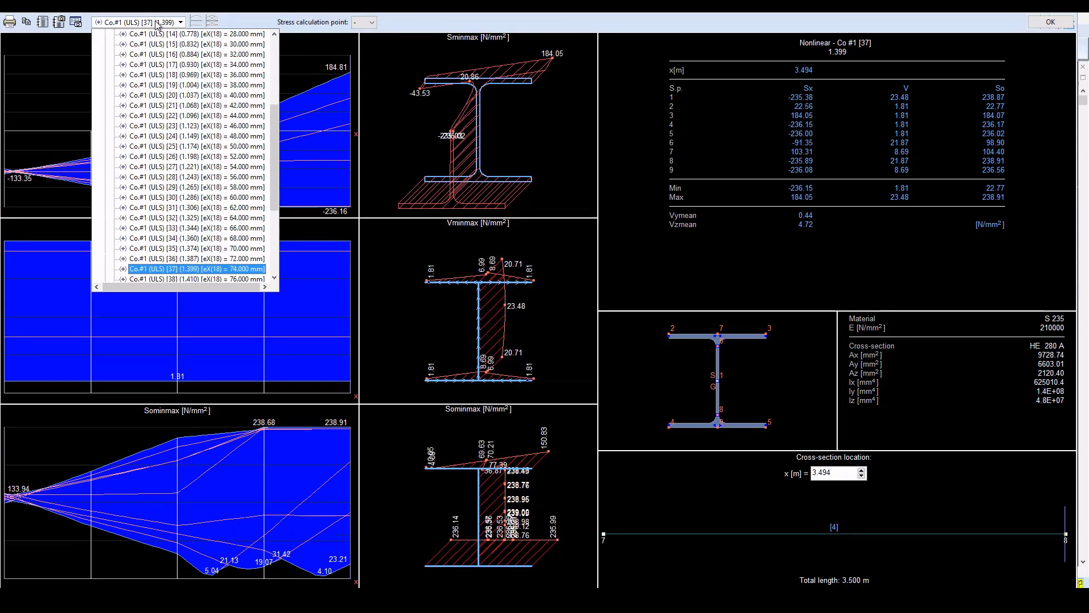
pyautogui.press('Down')
pyautogui.press('Down')
pyautogui.press('Down')
pyautogui.press('Down')
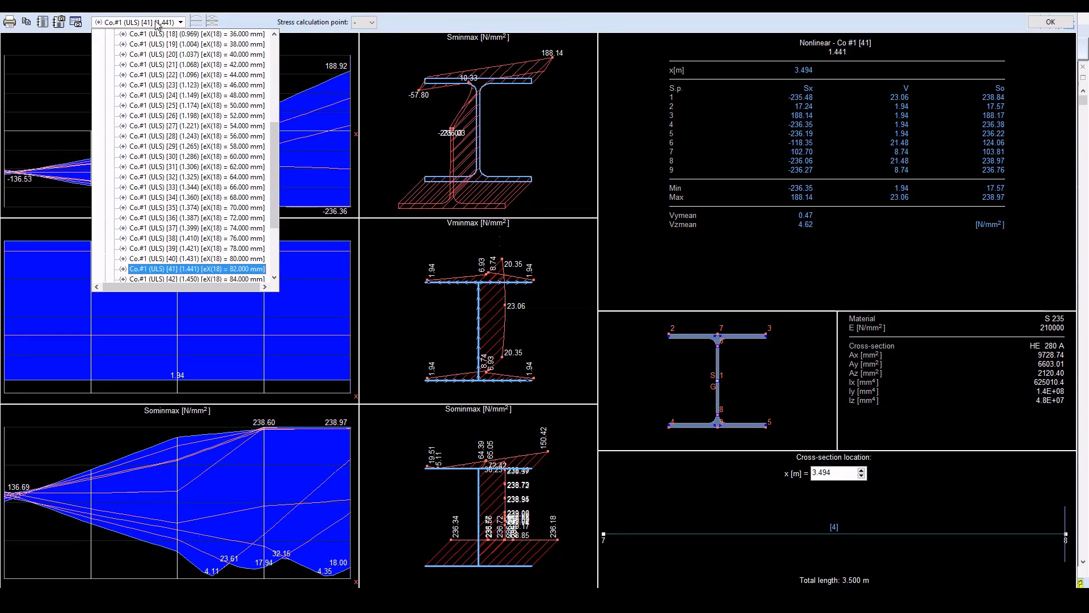
pyautogui.press('Down')
pyautogui.press('Down')
pyautogui.press('Down')
pyautogui.press('Down')
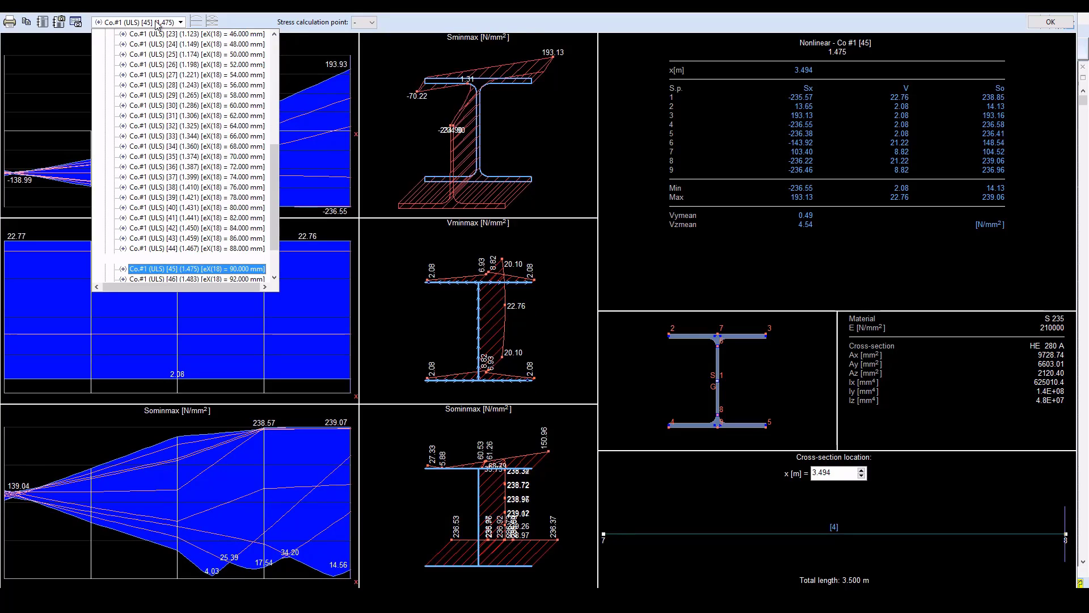
pyautogui.press('Down')
pyautogui.press('Down')
pyautogui.press('Down')
pyautogui.press('Down')
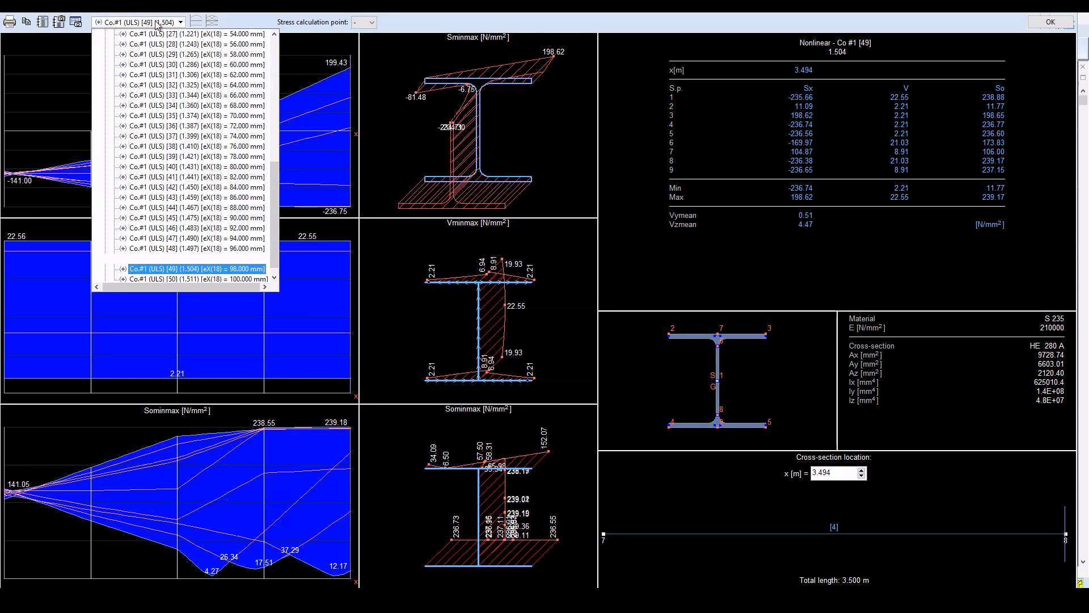
pyautogui.press('Down')
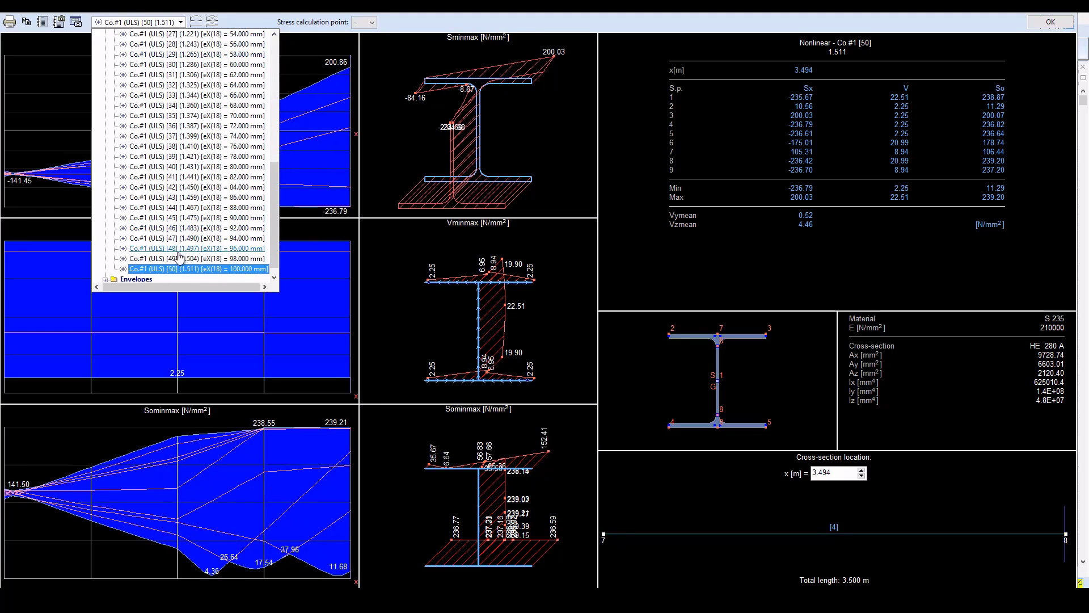
pyautogui.click(184, 272)
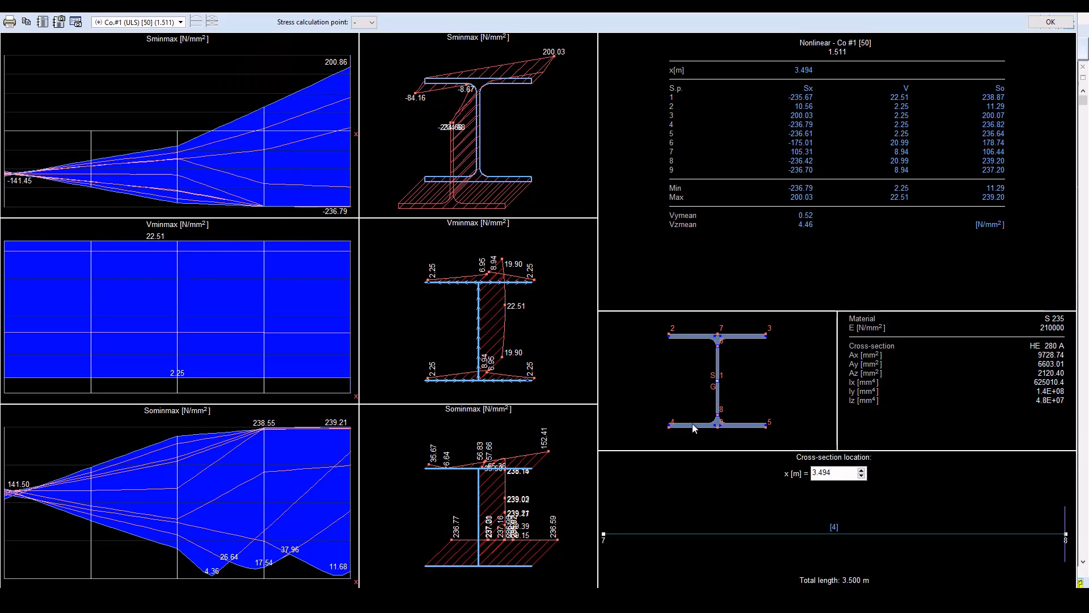
pyautogui.click(1056, 24)
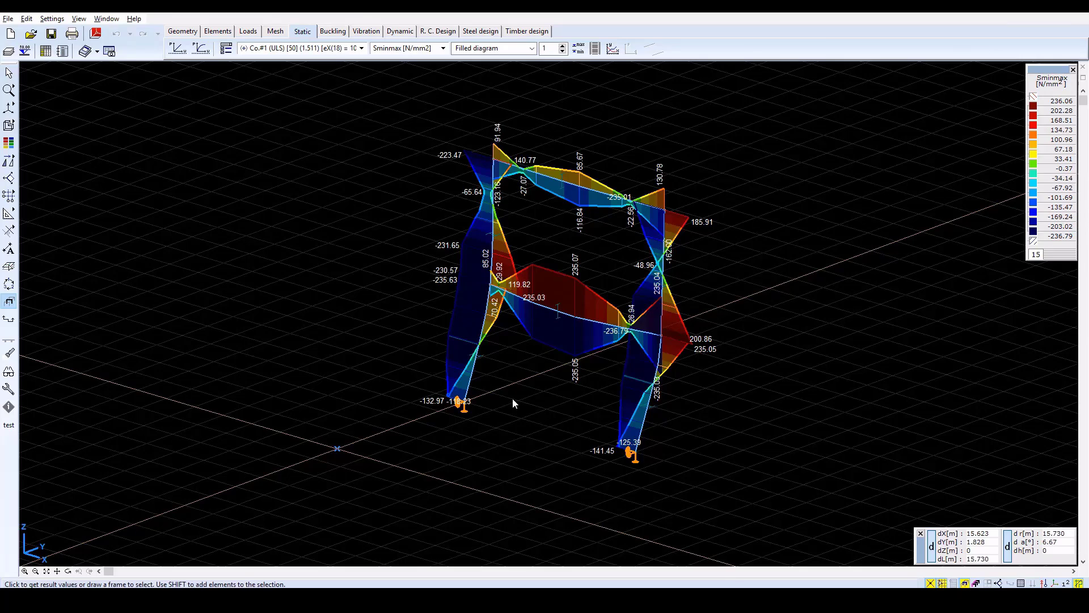
# - Display the eX displacements as Isosurfaces 2D and show the whole structure instead of only the intermediate frame
pyautogui.click(443, 50)
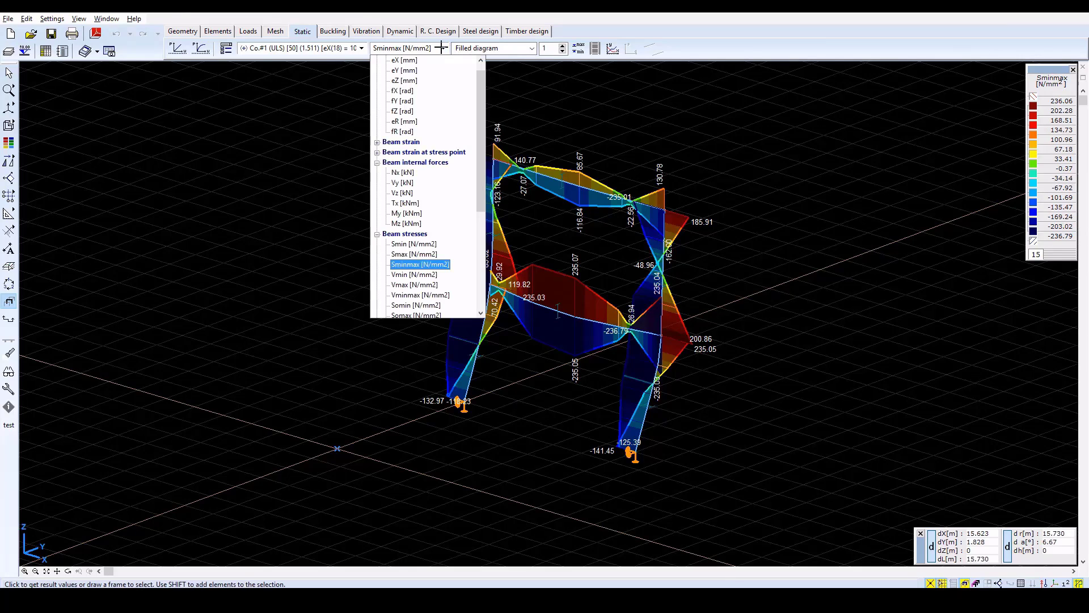
pyautogui.click(407, 61)
pyautogui.click(484, 49)
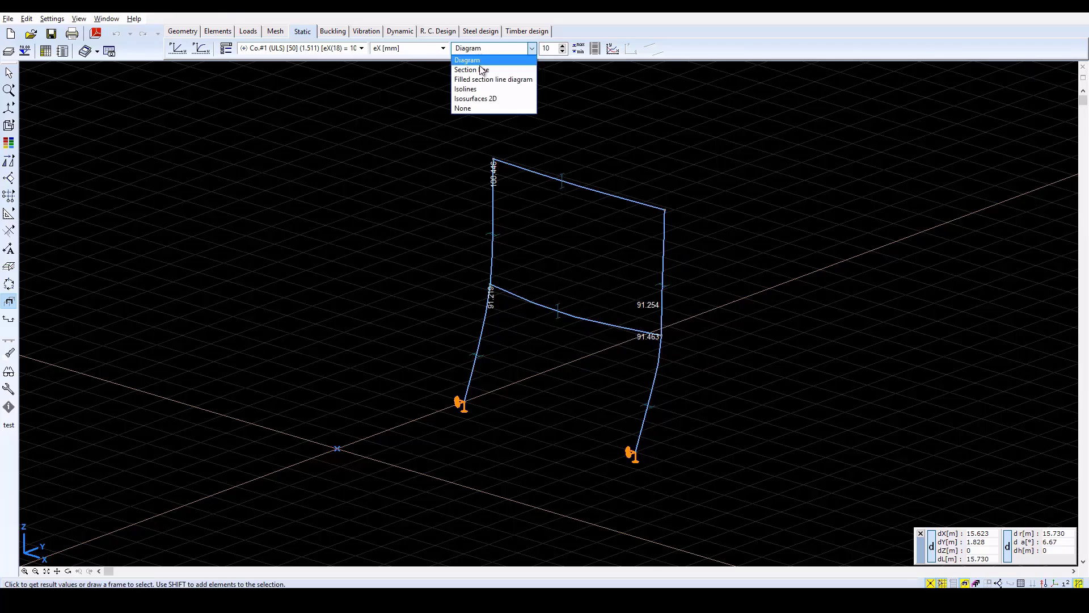
pyautogui.click(484, 100)
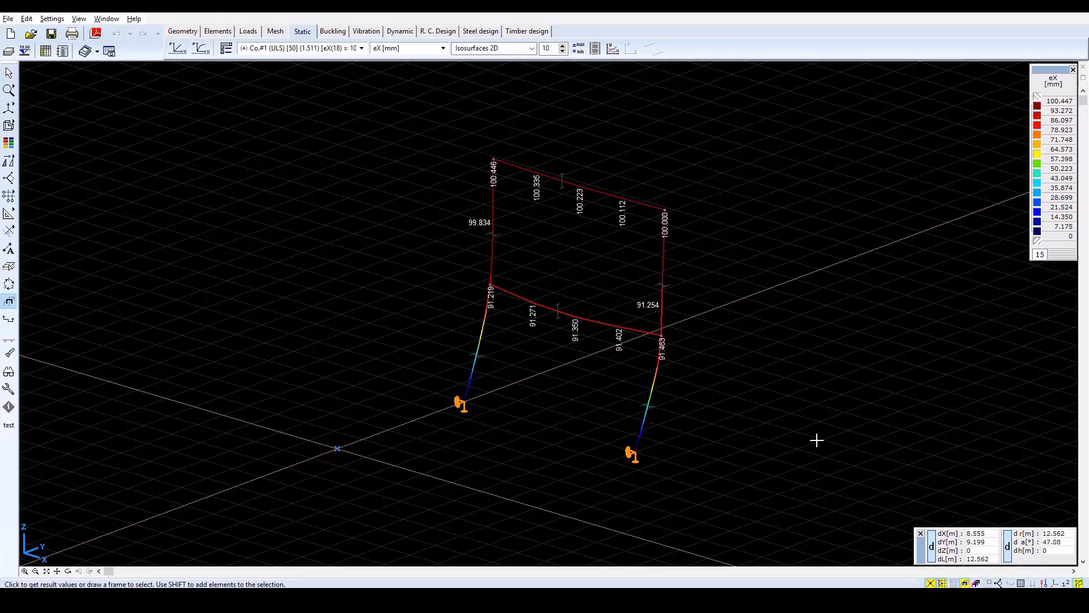
pyautogui.click(965, 582)
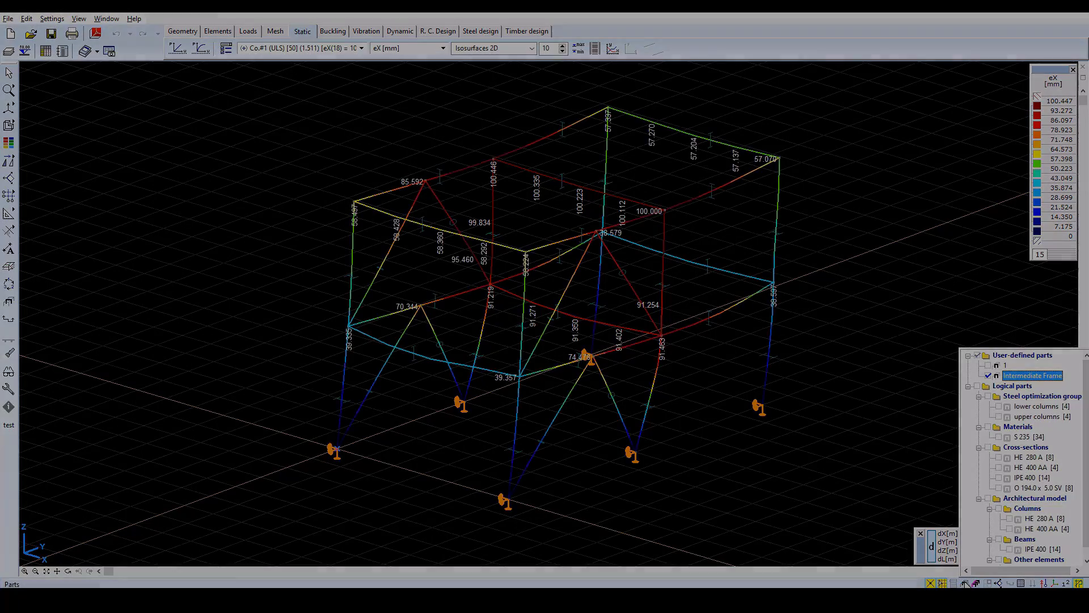